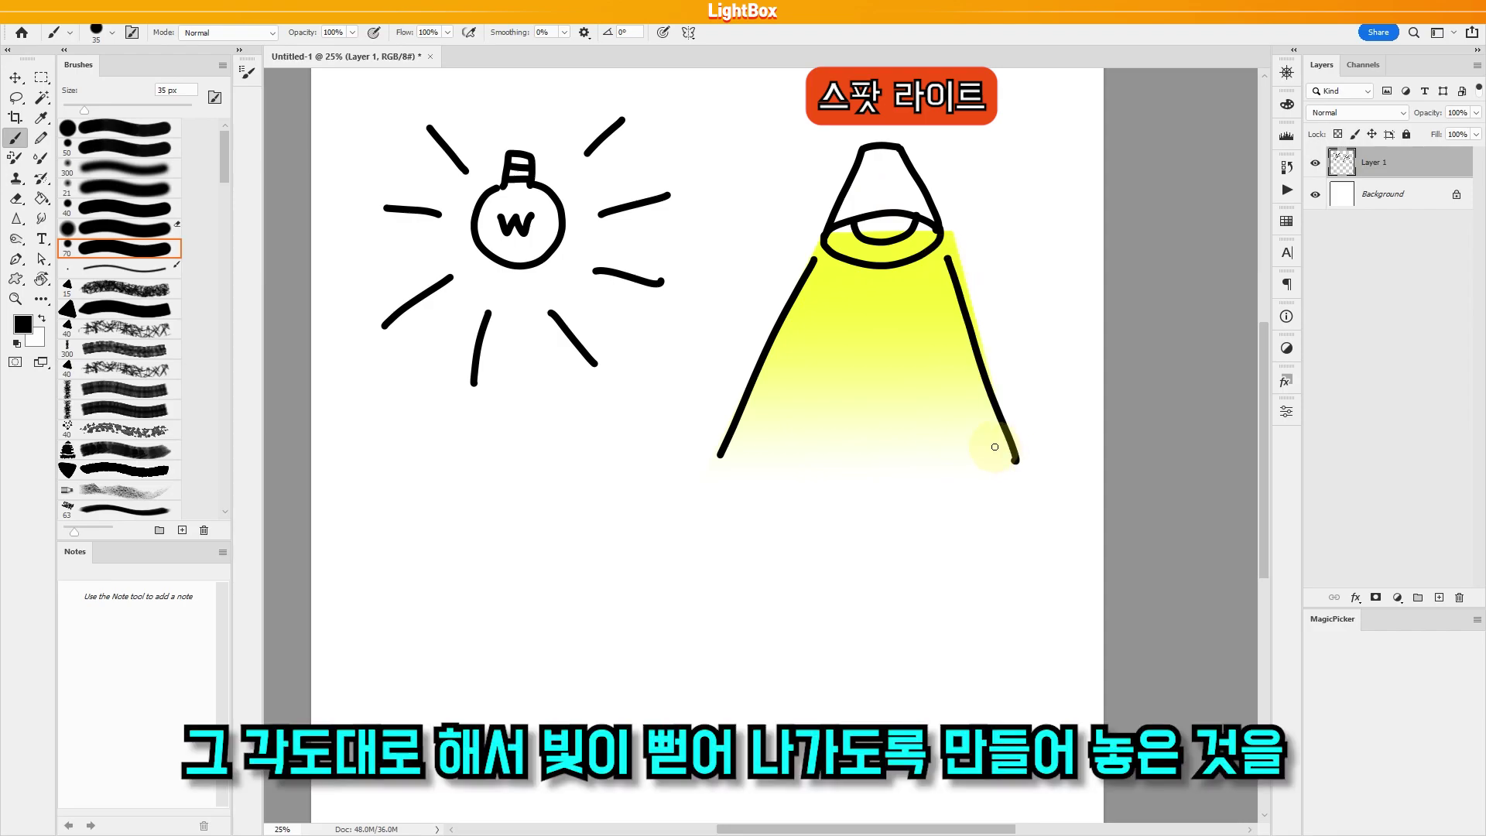
# Draw three downward arrows fanning out inside the spotlight's cone with the black brush.
pyautogui.moveTo(829, 334); pyautogui.dragTo(796, 429)
pyautogui.moveTo(791, 400); pyautogui.dragTo(821, 403)
pyautogui.moveTo(892, 325); pyautogui.dragTo(890, 430)
pyautogui.moveTo(877, 399); pyautogui.dragTo(897, 404)
pyautogui.moveTo(932, 324)
pyautogui.mouseDown()
pyautogui.moveTo(950, 416)
pyautogui.moveTo(965, 391)
pyautogui.mouseUp()
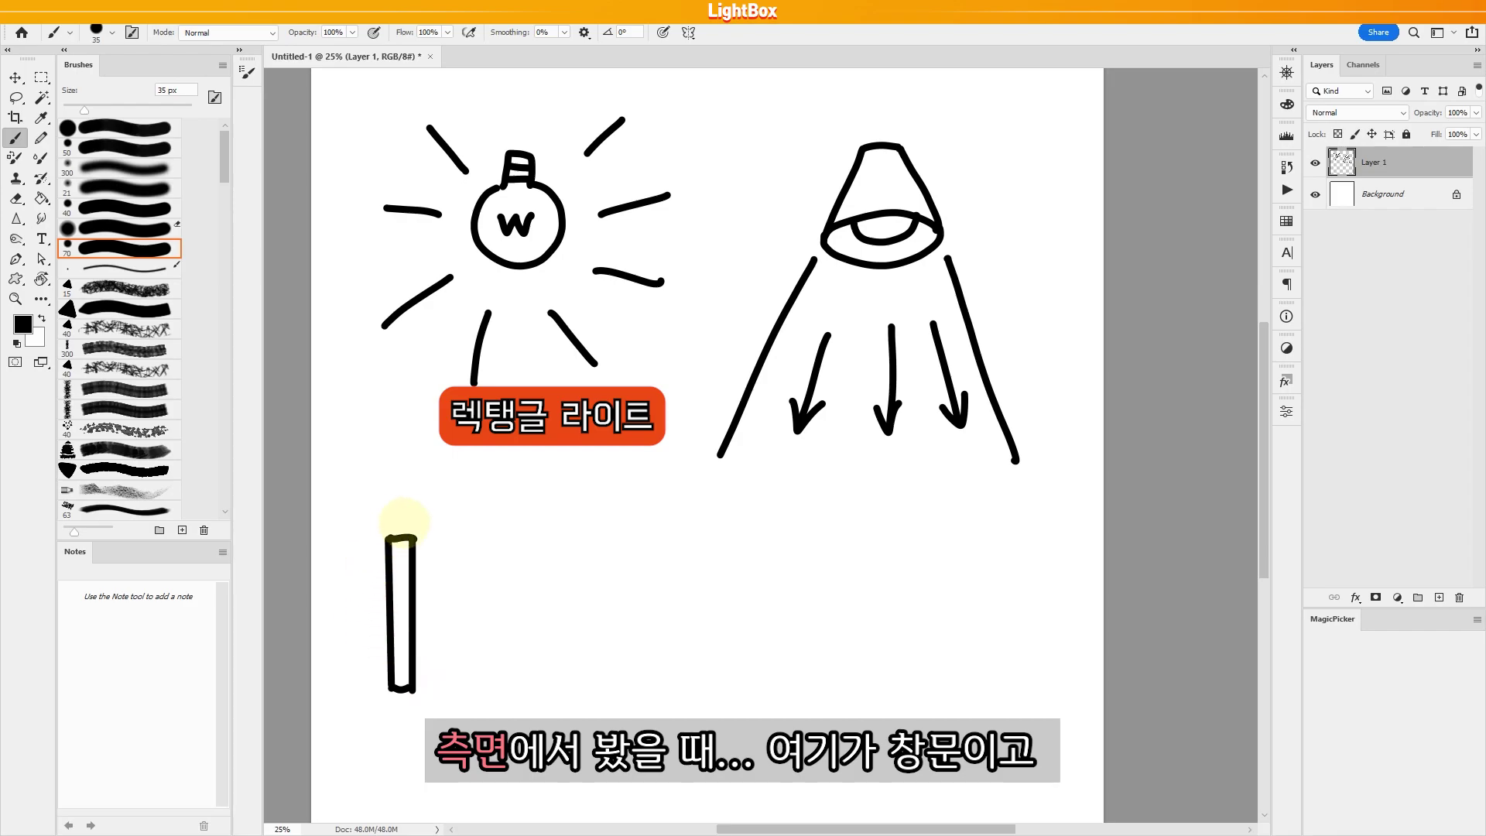
# Extend the two wall lines above and below the side-view window and add a floor line from the wall's inner base.
pyautogui.moveTo(411, 534); pyautogui.dragTo(411, 474)
pyautogui.moveTo(411, 685)
pyautogui.mouseDown()
pyautogui.moveTo(413, 768)
pyautogui.moveTo(597, 766)
pyautogui.mouseUp()
pyautogui.moveTo(389, 770); pyautogui.dragTo(387, 474)
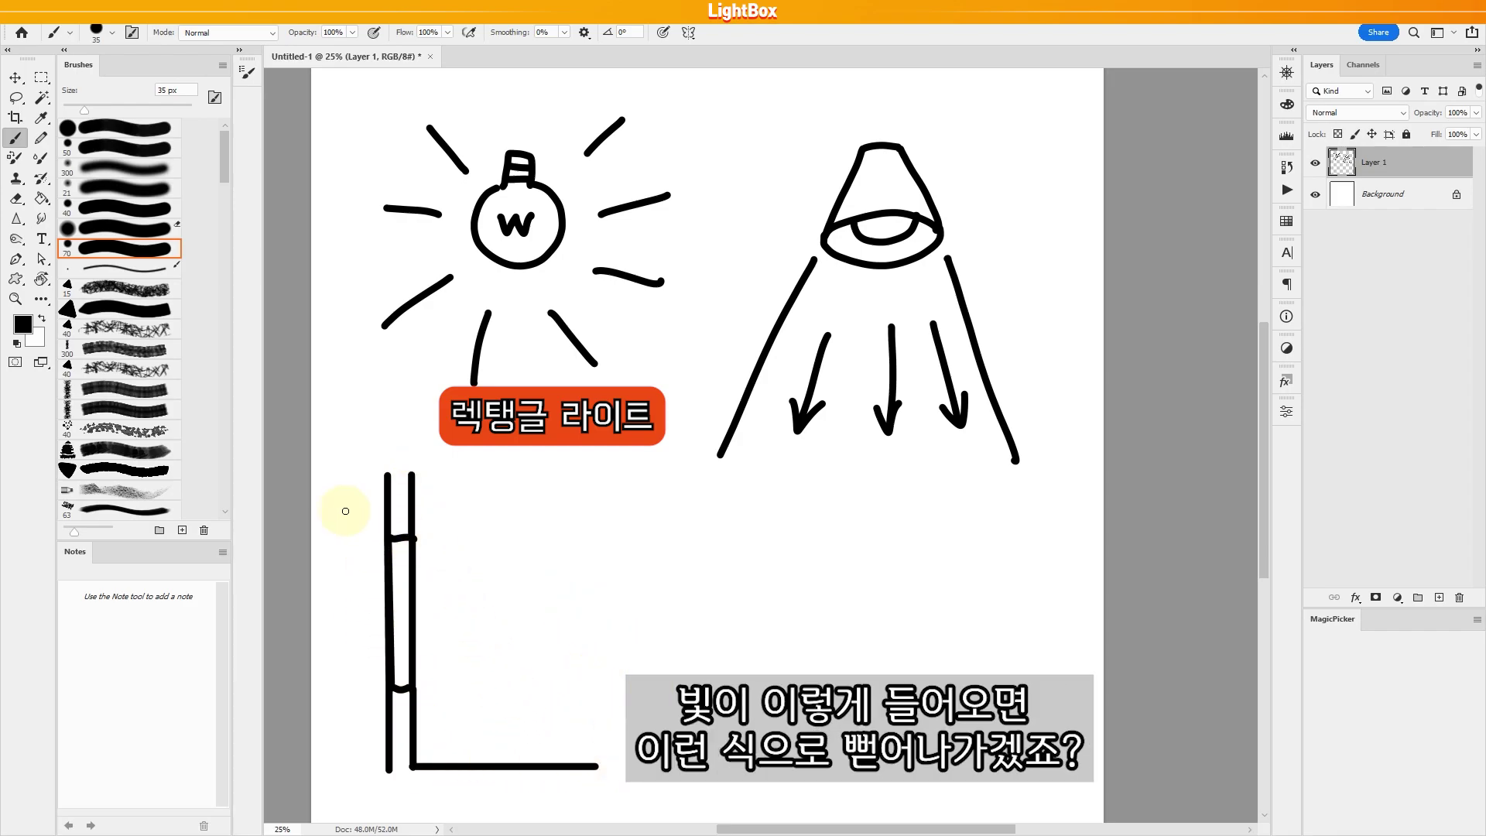
# Draw a column of four horizontal arrows pointing at the window from outside the wall.
pyautogui.moveTo(318, 546); pyautogui.dragTo(365, 541)
pyautogui.moveTo(320, 596); pyautogui.dragTo(368, 594)
pyautogui.moveTo(320, 649); pyautogui.dragTo(346, 644)
# Draw six arrows fanning out from the window into the room, from steeply upward to steeply downward.
pyautogui.moveTo(424, 535)
pyautogui.mouseDown()
pyautogui.moveTo(459, 452)
pyautogui.moveTo(469, 470)
pyautogui.mouseUp()
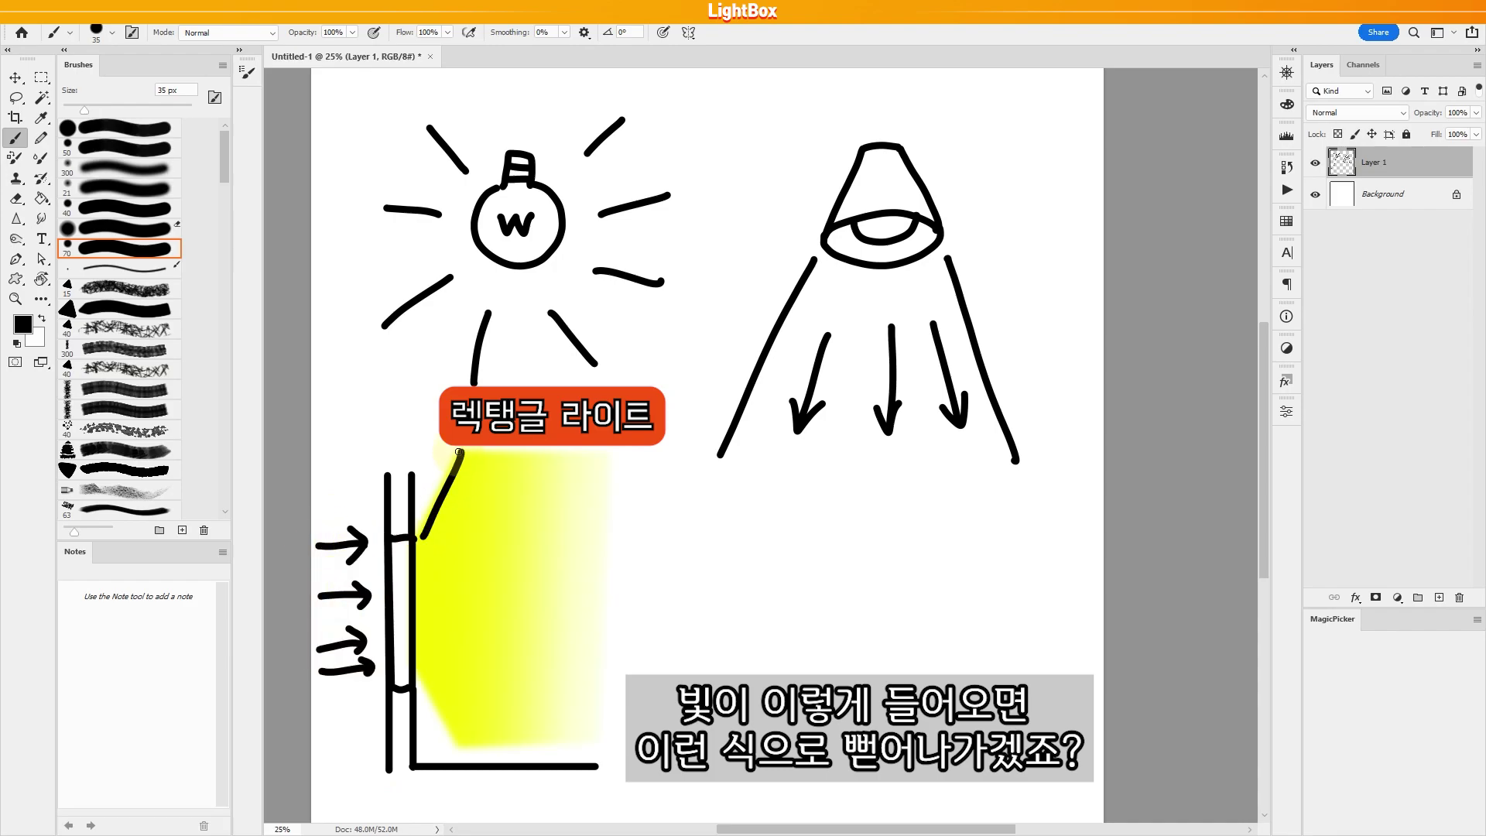
pyautogui.moveTo(427, 694); pyautogui.dragTo(464, 752)
pyautogui.moveTo(451, 741); pyautogui.dragTo(468, 724)
pyautogui.moveTo(435, 558); pyautogui.dragTo(498, 531)
pyautogui.moveTo(428, 603); pyautogui.dragTo(507, 592)
pyautogui.moveTo(441, 633); pyautogui.dragTo(495, 643)
pyautogui.moveTo(439, 658); pyautogui.dragTo(507, 679)
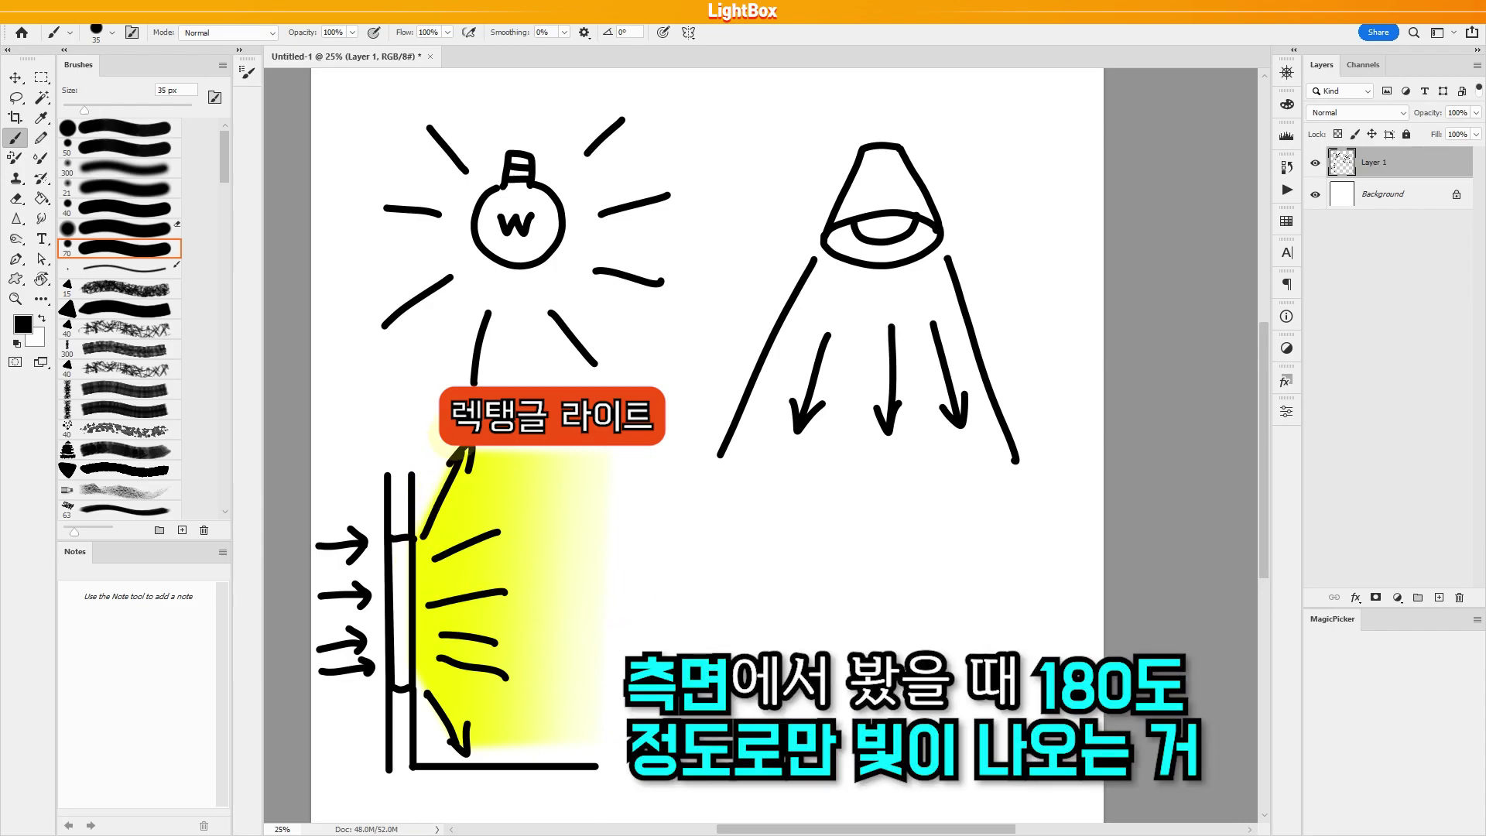
pyautogui.moveTo(497, 662); pyautogui.dragTo(500, 679)
pyautogui.moveTo(488, 628); pyautogui.dragTo(489, 650)
pyautogui.moveTo(498, 590); pyautogui.dragTo(506, 601)
pyautogui.moveTo(485, 529); pyautogui.dragTo(493, 550)
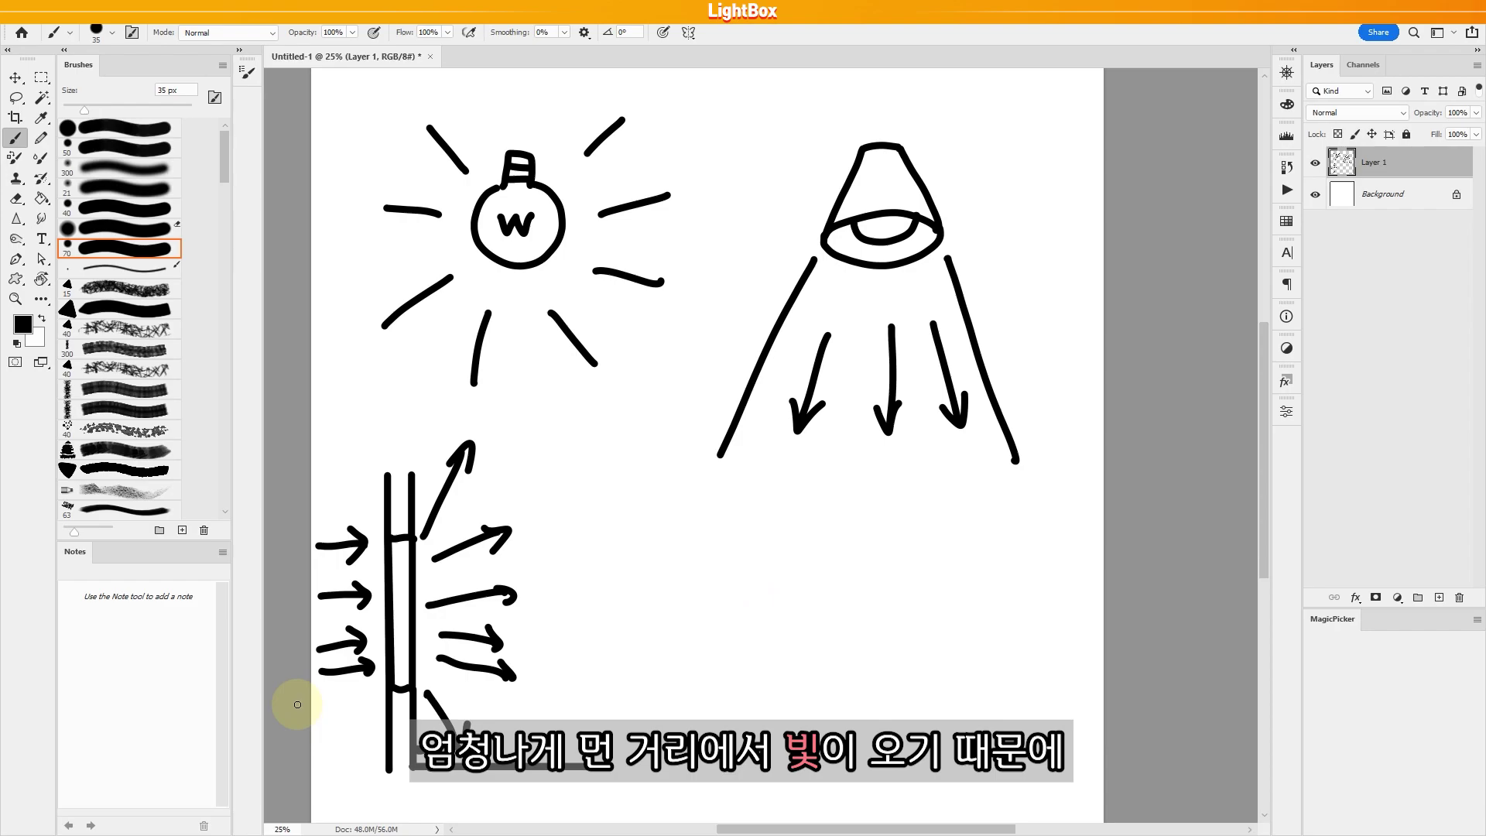
# Reduce the brush size to 15 px and undo the trial circle with parallel lines sketched below the spotlight.
pyautogui.moveTo(735, 528)
pyautogui.mouseDown()
pyautogui.moveTo(646, 608)
pyautogui.moveTo(752, 628)
pyautogui.moveTo(733, 525)
pyautogui.mouseUp()
pyautogui.press('[')
pyautogui.press('[')
pyautogui.moveTo(884, 578)
pyautogui.mouseDown()
pyautogui.moveTo(791, 586)
pyautogui.moveTo(884, 595)
pyautogui.mouseUp()
pyautogui.hotkey('ctrl', 'z')
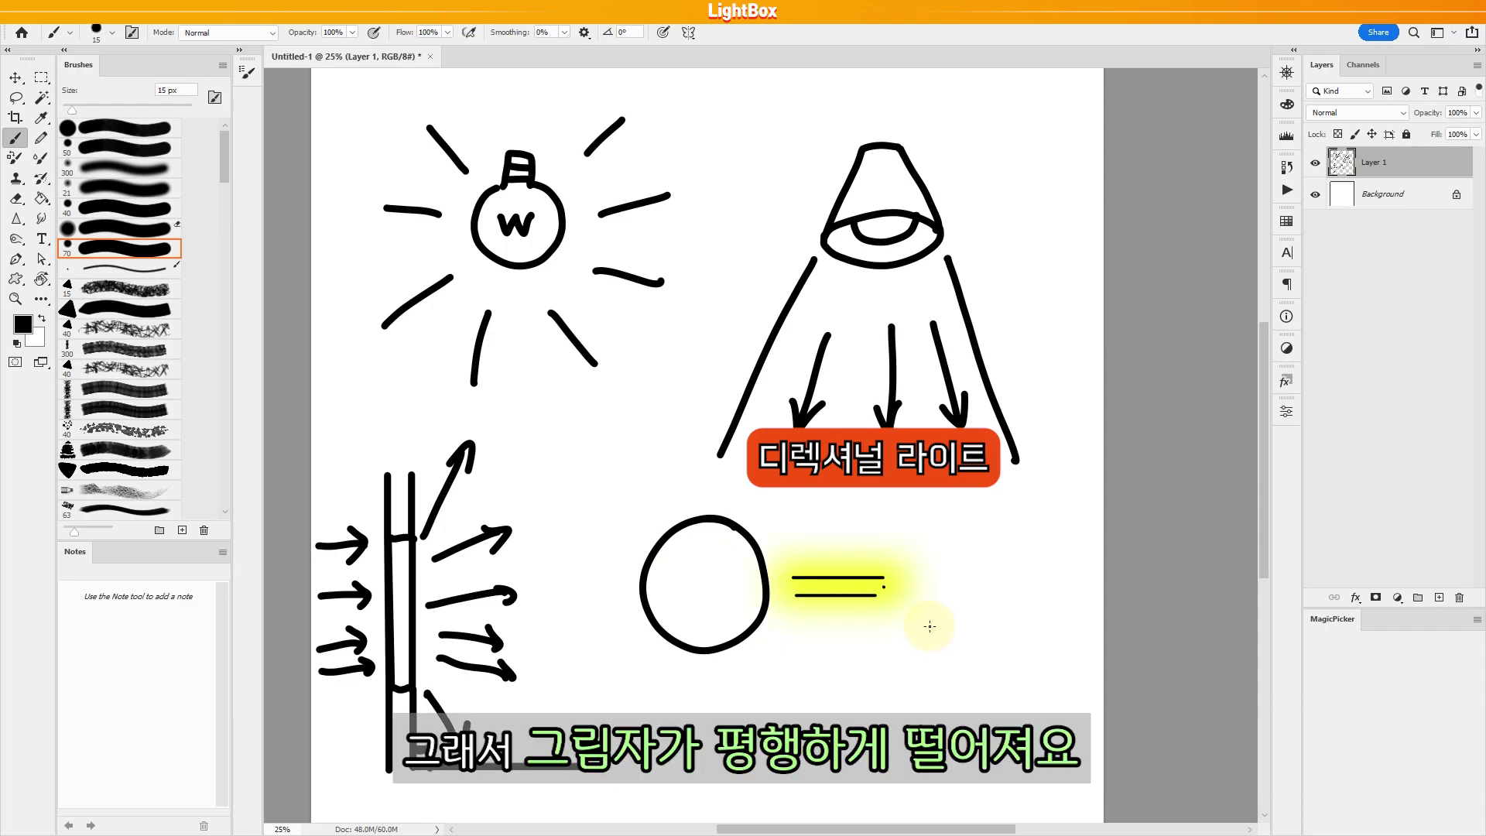
pyautogui.hotkey('ctrl', 'z')
pyautogui.hotkey('ctrl', 'z')
pyautogui.hotkey('ctrl', 'z')
pyautogui.hotkey('ctrl', 'z')
# Sketch four small scattered squares below the spotlight drawing as objects seen from above.
pyautogui.moveTo(822, 614)
pyautogui.mouseDown()
pyautogui.moveTo(822, 596)
pyautogui.moveTo(834, 615)
pyautogui.mouseUp()
pyautogui.moveTo(776, 542); pyautogui.dragTo(797, 565)
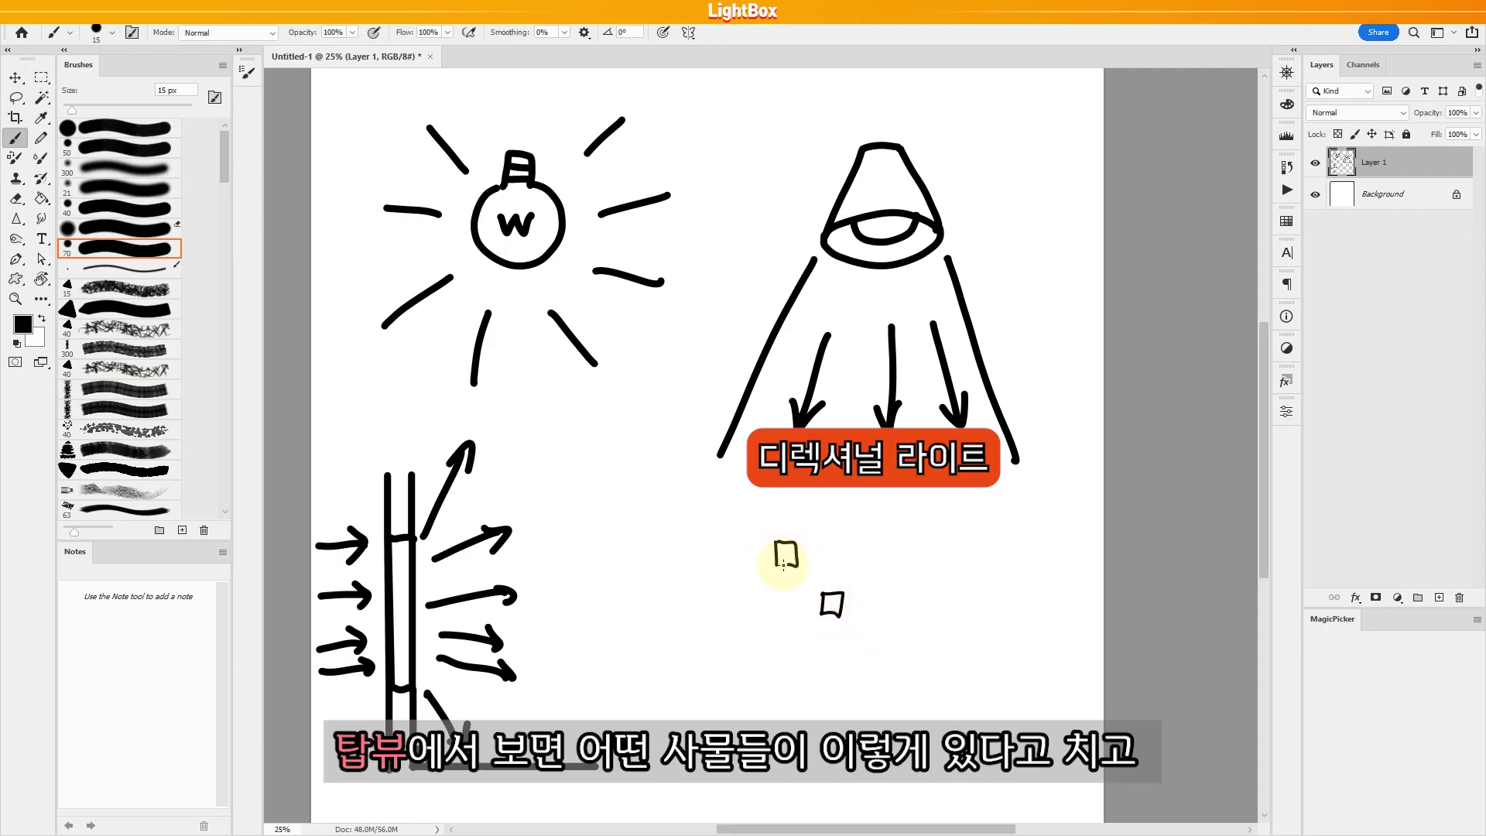
pyautogui.moveTo(909, 537); pyautogui.dragTo(929, 559)
pyautogui.moveTo(895, 662); pyautogui.dragTo(913, 681)
# Draw a diagonal light arrow toward the small squares and sketch parallel shadows extending from them down and to the left.
pyautogui.moveTo(1060, 490); pyautogui.dragTo(994, 536)
pyautogui.moveTo(1009, 515)
pyautogui.mouseDown()
pyautogui.moveTo(994, 537)
pyautogui.moveTo(1029, 531)
pyautogui.mouseUp()
pyautogui.moveTo(909, 533)
pyautogui.mouseDown()
pyautogui.moveTo(884, 555)
pyautogui.moveTo(920, 566)
pyautogui.moveTo(900, 578)
pyautogui.mouseUp()
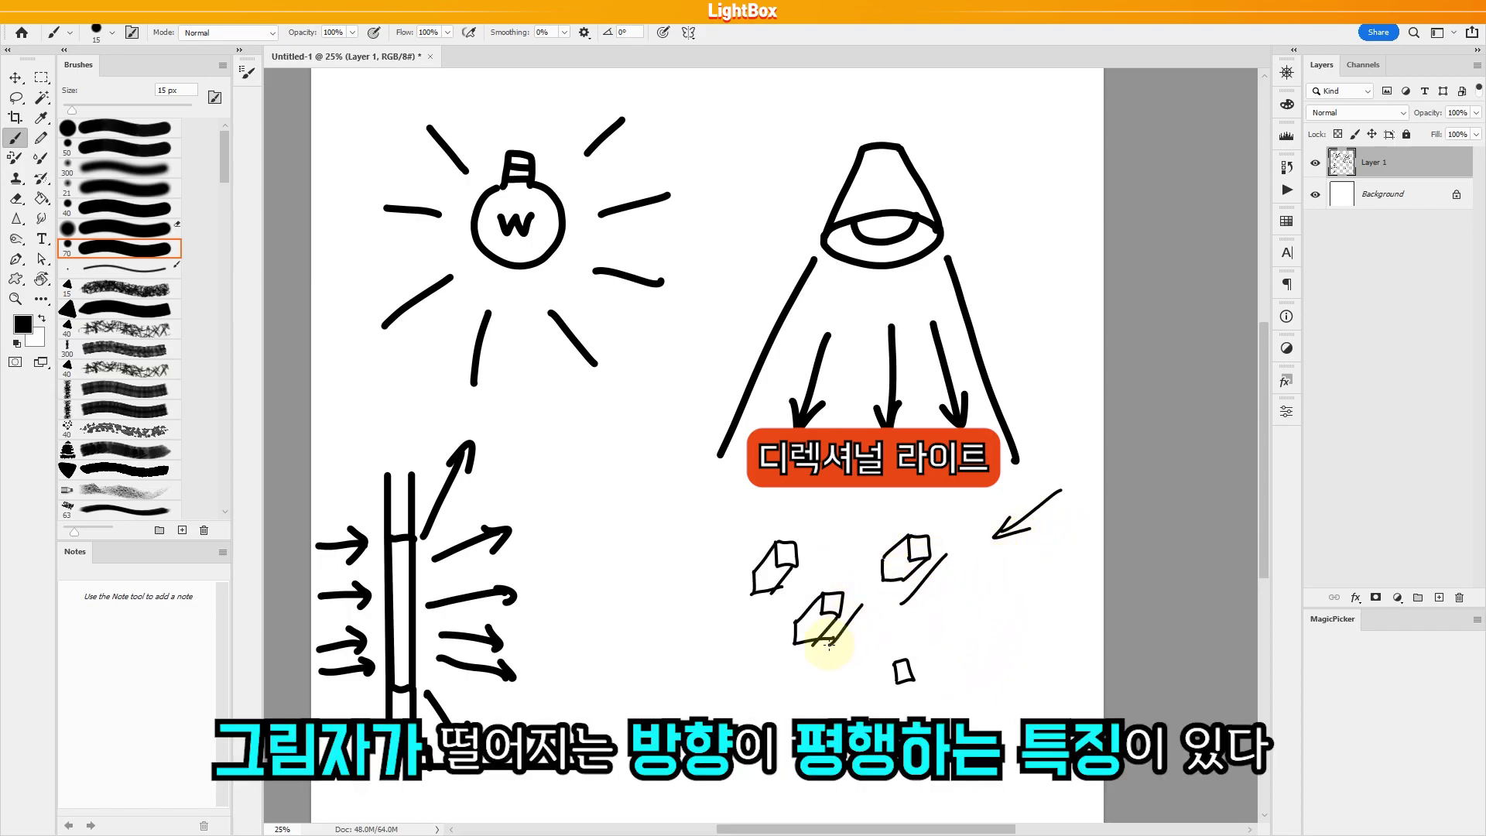
pyautogui.moveTo(810, 562); pyautogui.dragTo(778, 598)
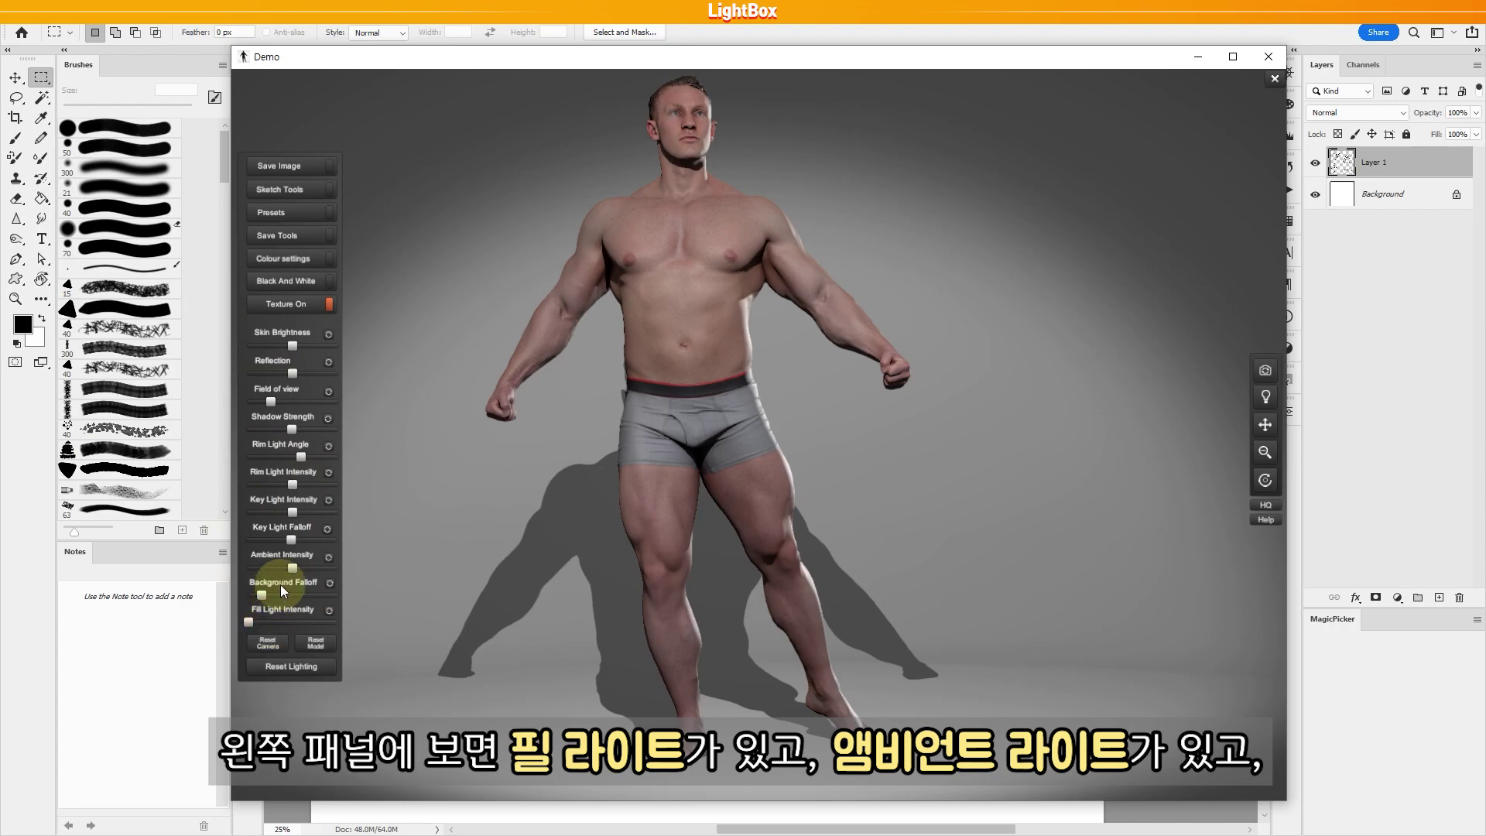
# In the Demo figure viewer, lower Ambient Intensity and Rim Light Intensity to their minimum and turn on Black And White.
pyautogui.moveTo(291, 568); pyautogui.dragTo(249, 567)
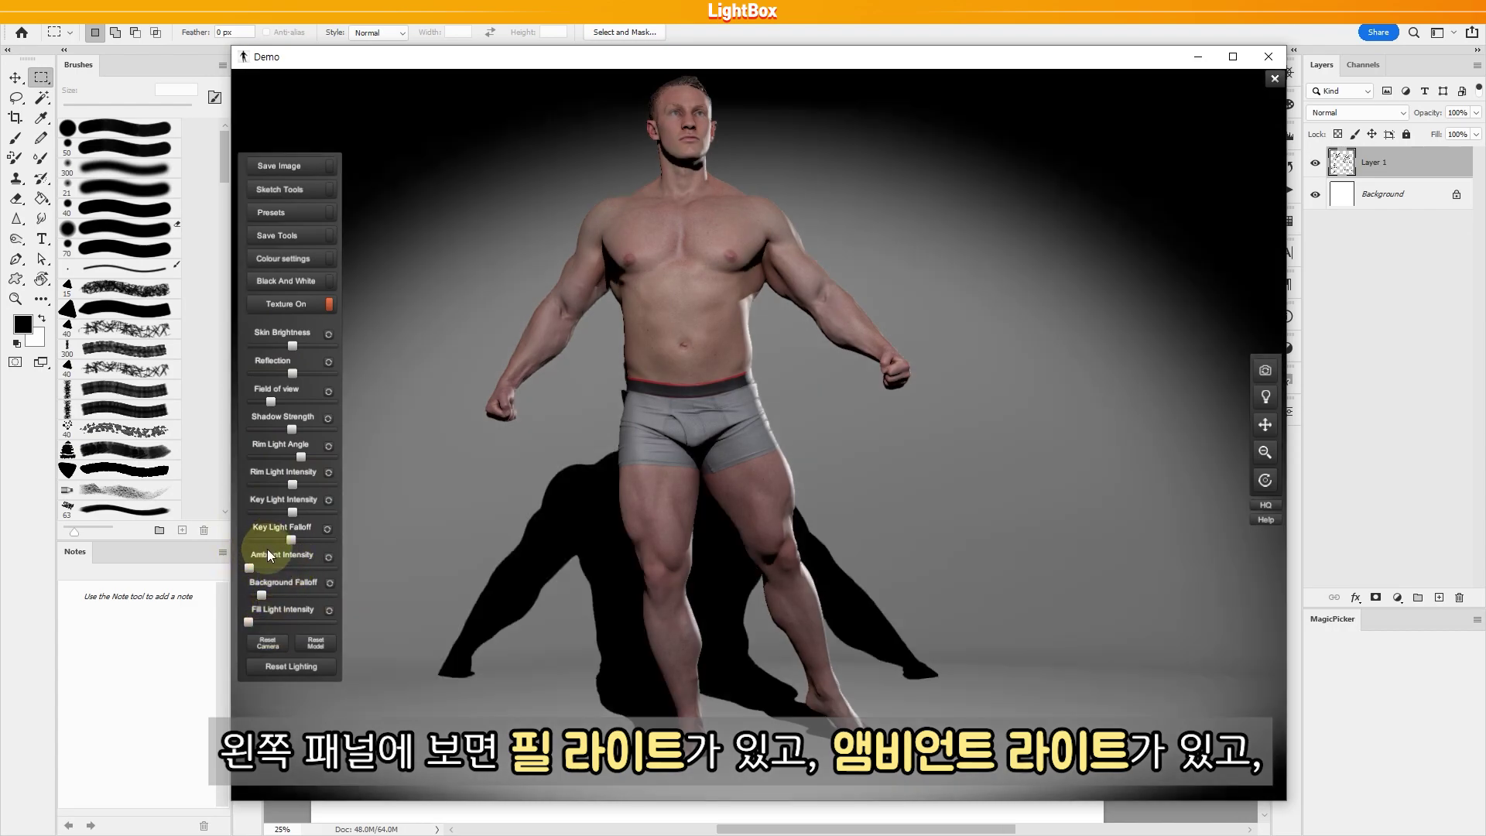
pyautogui.moveTo(292, 484); pyautogui.dragTo(249, 484)
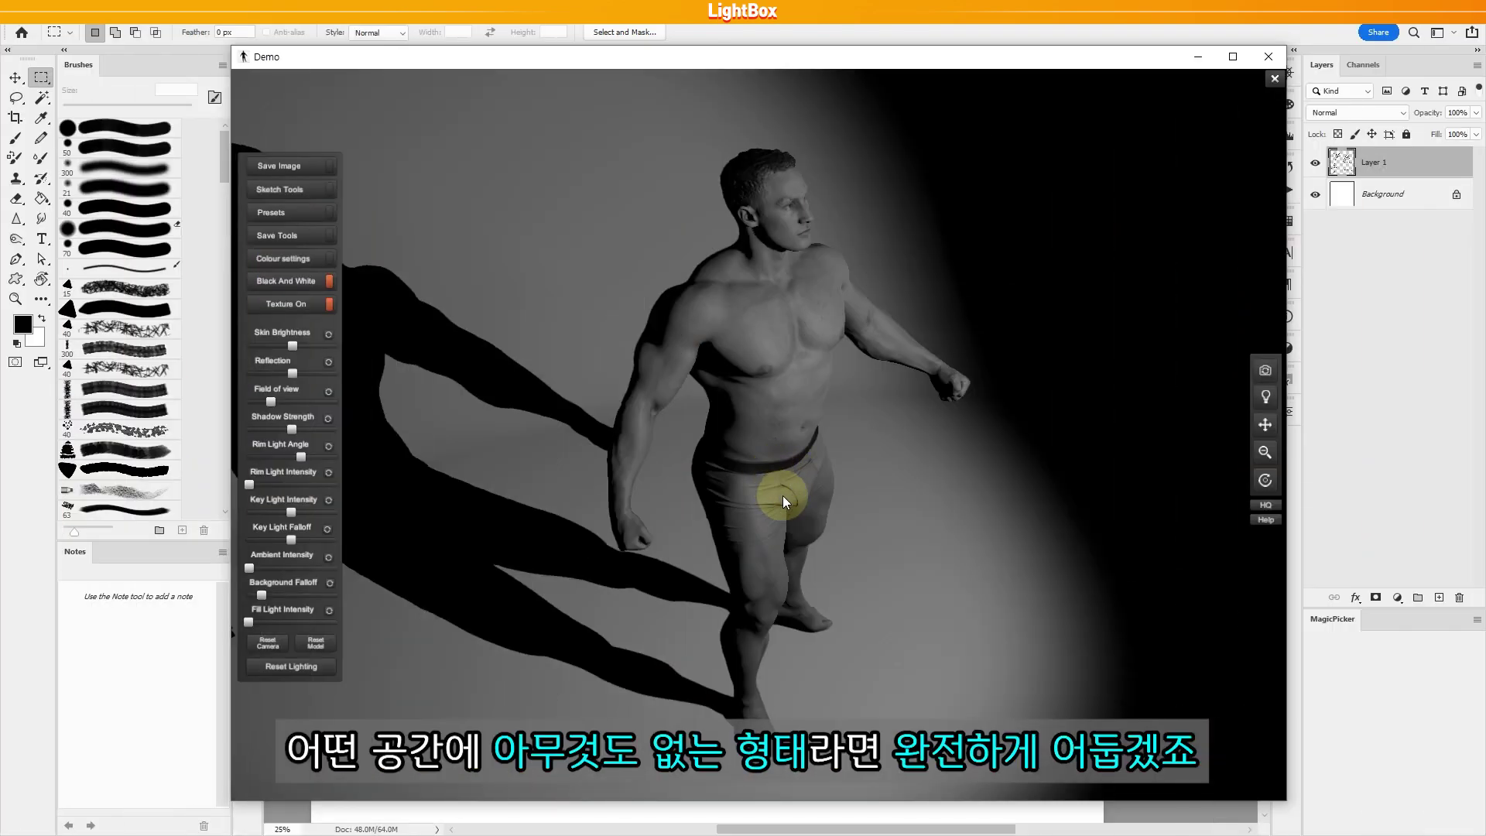
# Examine the figure's cast shadow from several angles, and the lit space without the figure in view.
pyautogui.moveTo(783, 495); pyautogui.dragTo(800, 538)
pyautogui.moveTo(638, 500); pyautogui.dragTo(518, 515)
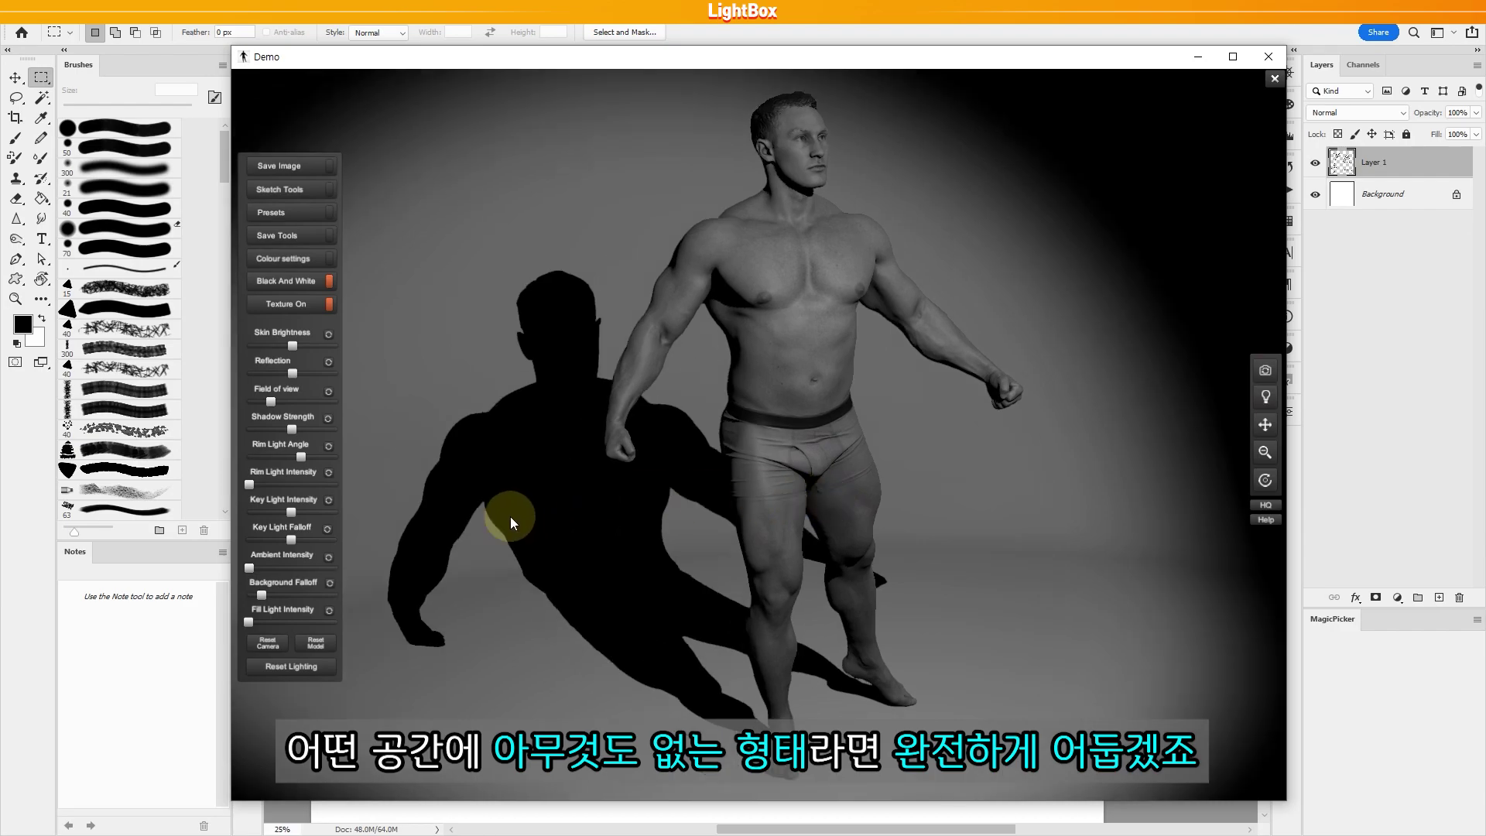
pyautogui.moveTo(295, 512)
pyautogui.mouseDown()
pyautogui.moveTo(243, 512)
pyautogui.moveTo(295, 517)
pyautogui.mouseUp()
pyautogui.moveTo(897, 499)
pyautogui.mouseDown()
pyautogui.moveTo(879, 497)
pyautogui.moveTo(909, 493)
pyautogui.mouseUp()
pyautogui.moveTo(717, 564); pyautogui.dragTo(786, 465)
pyautogui.moveTo(614, 480); pyautogui.dragTo(1256, 550)
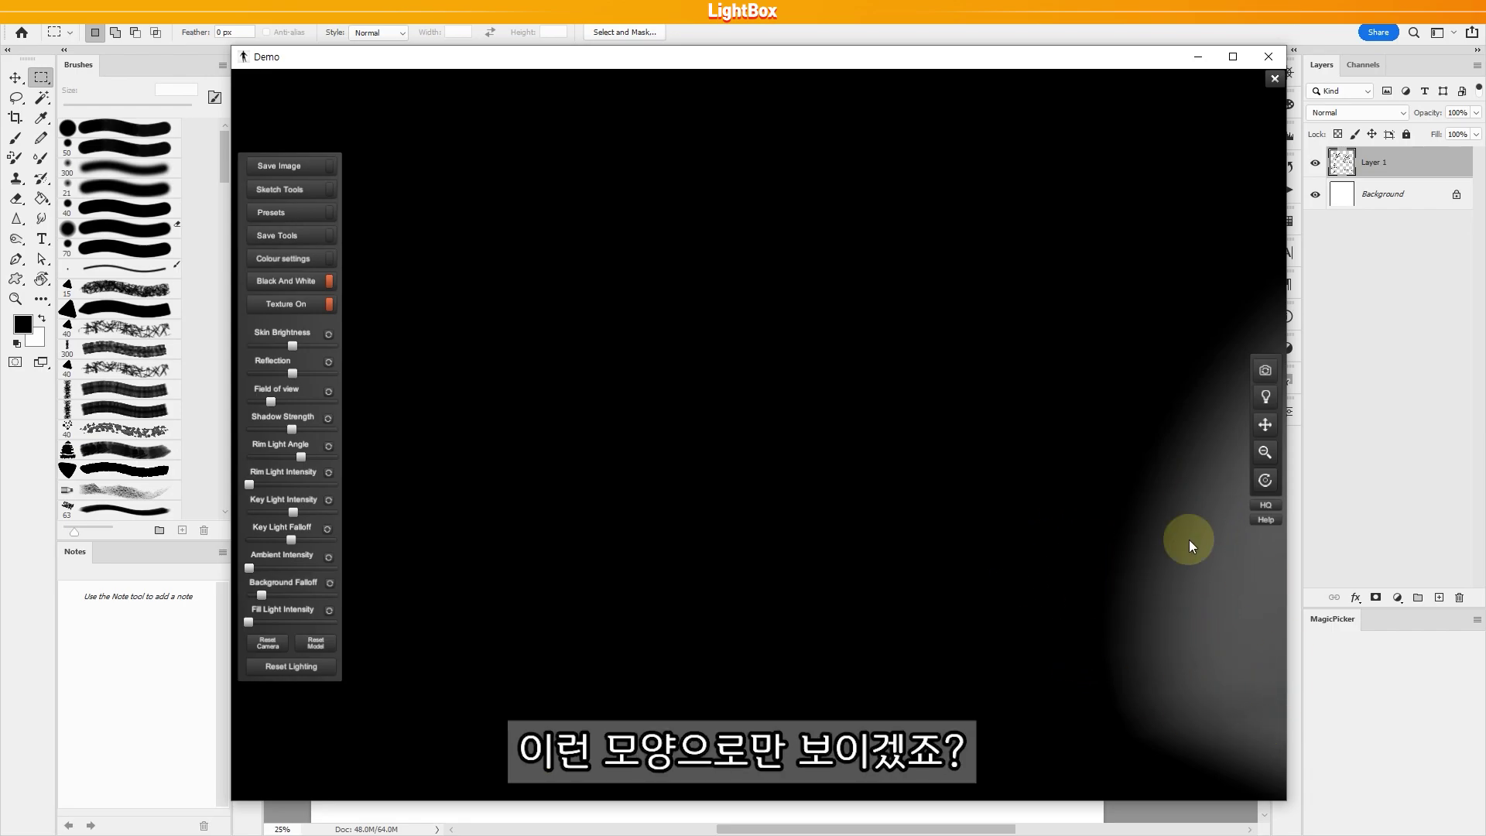
pyautogui.moveTo(1200, 680); pyautogui.dragTo(677, 606)
pyautogui.moveTo(778, 585); pyautogui.dragTo(707, 430)
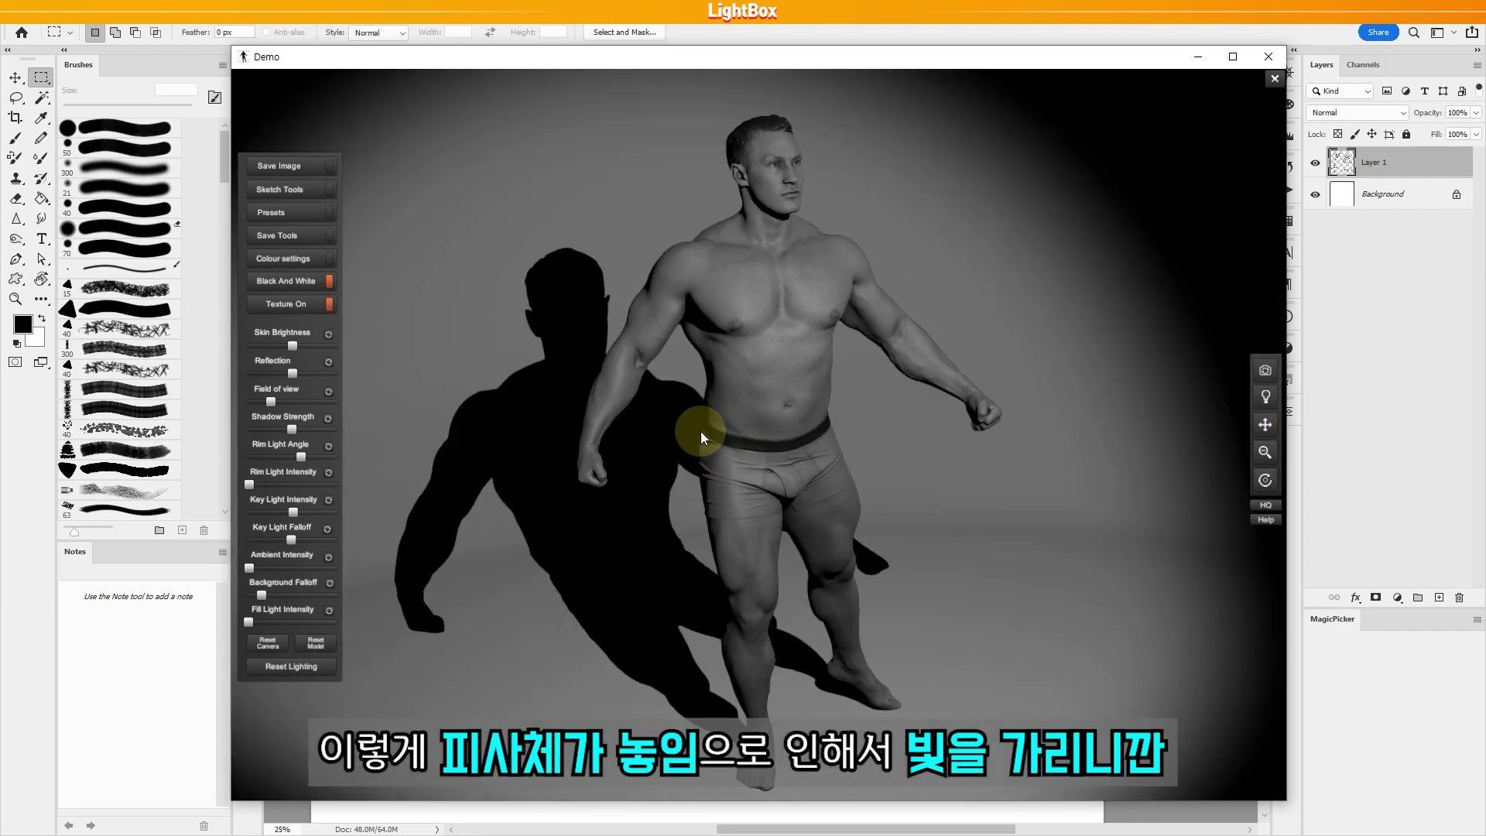
pyautogui.moveTo(649, 474); pyautogui.dragTo(554, 597)
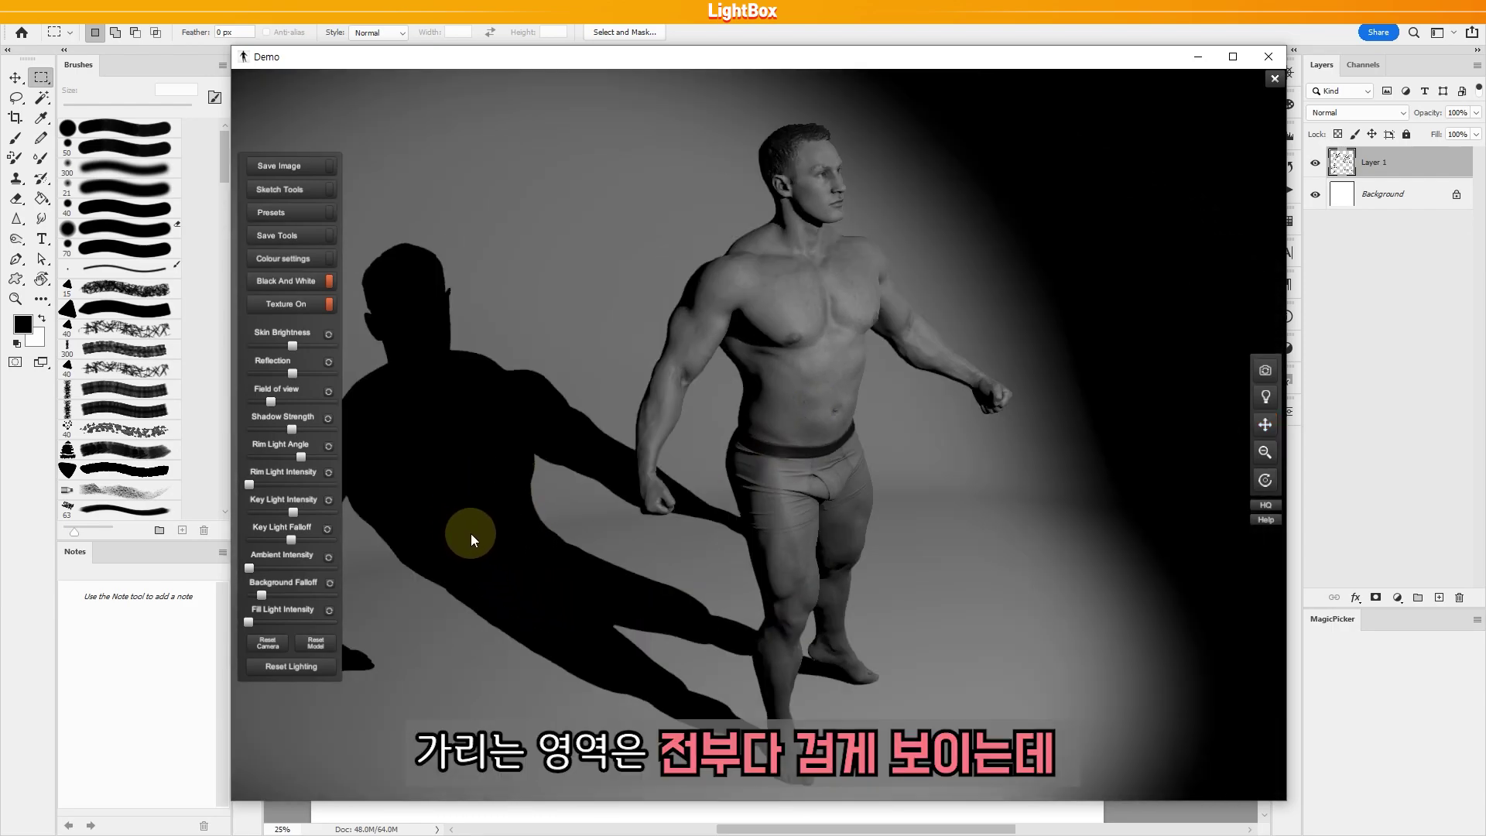
pyautogui.moveTo(495, 535); pyautogui.dragTo(627, 588)
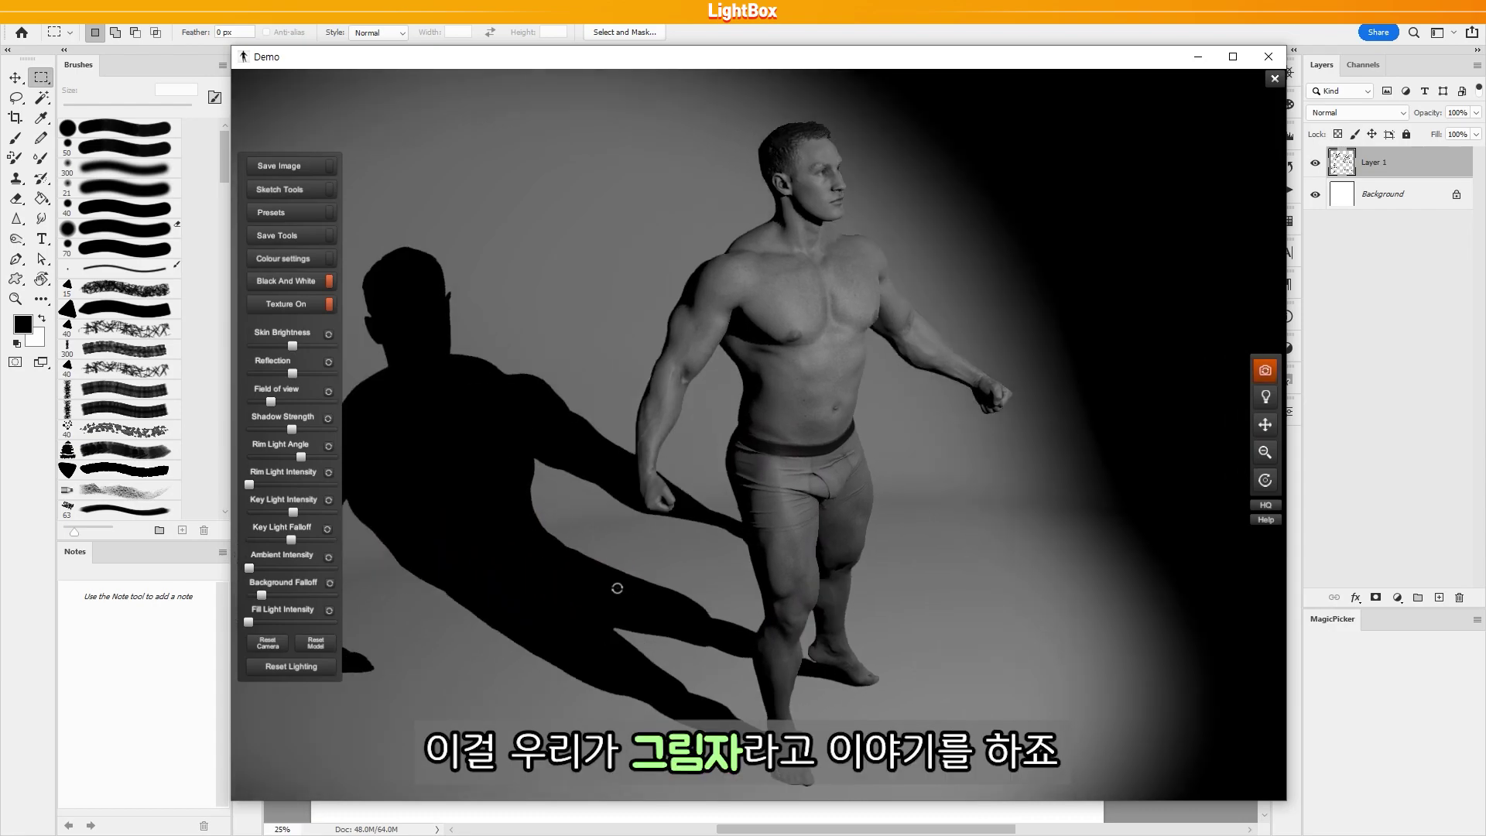
# Alternate Key Light Intensity between maximum and a low setting to compare the shadow edges, finishing at mid-range.
pyautogui.click(292, 514)
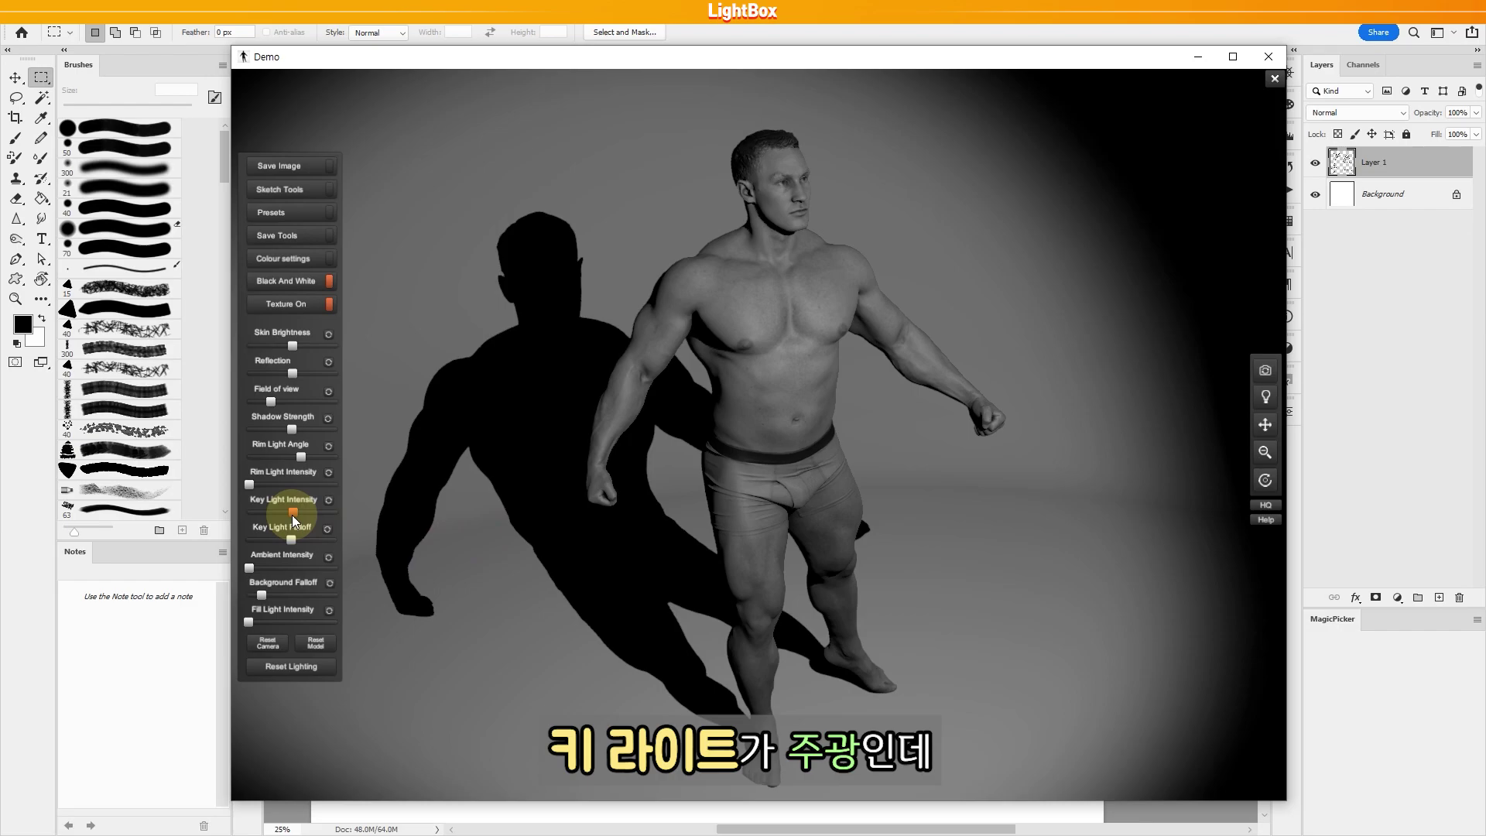
pyautogui.moveTo(293, 516); pyautogui.dragTo(337, 512)
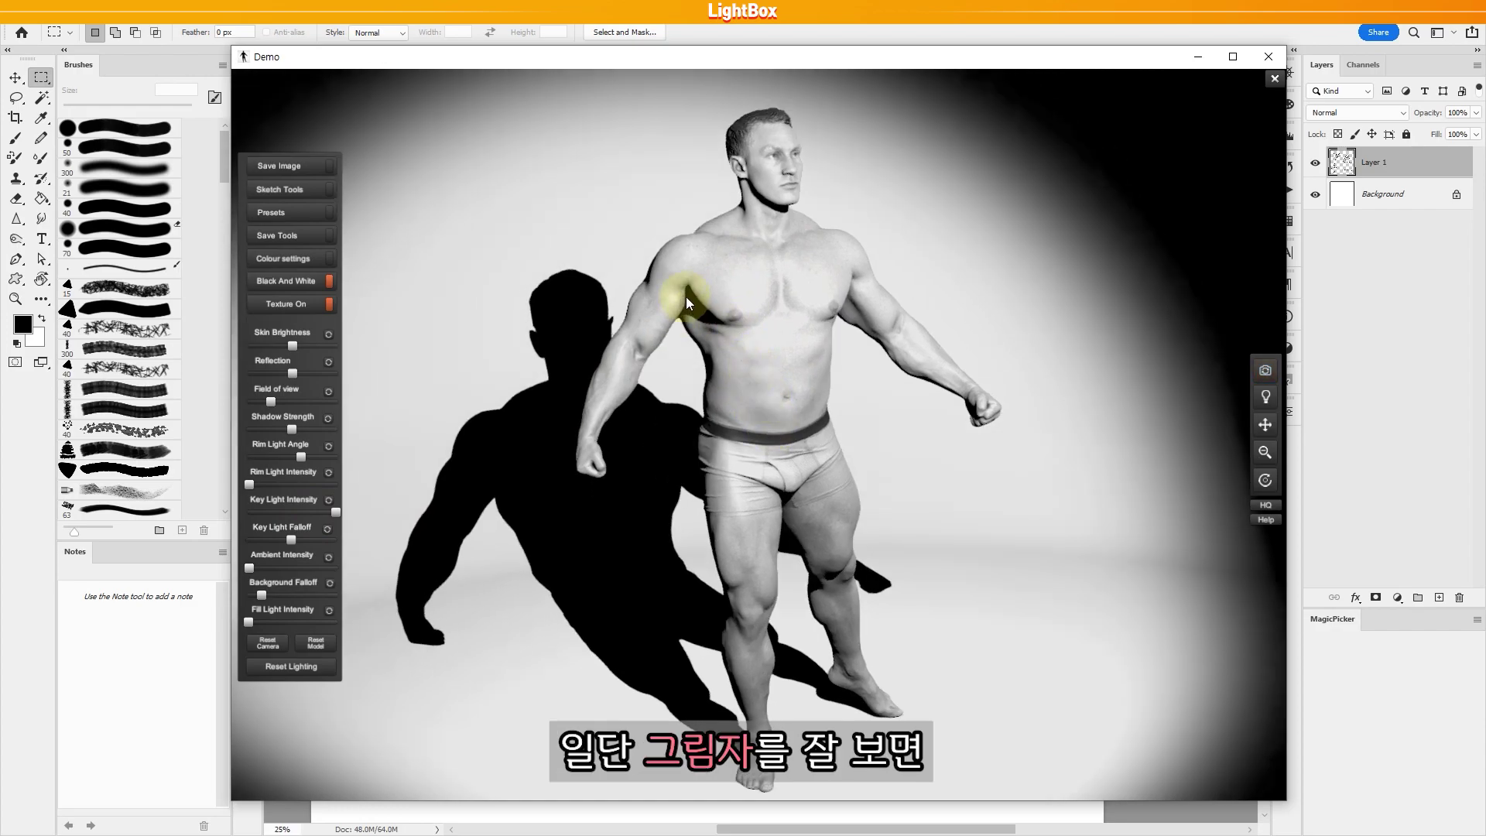
pyautogui.moveTo(336, 507); pyautogui.dragTo(266, 512)
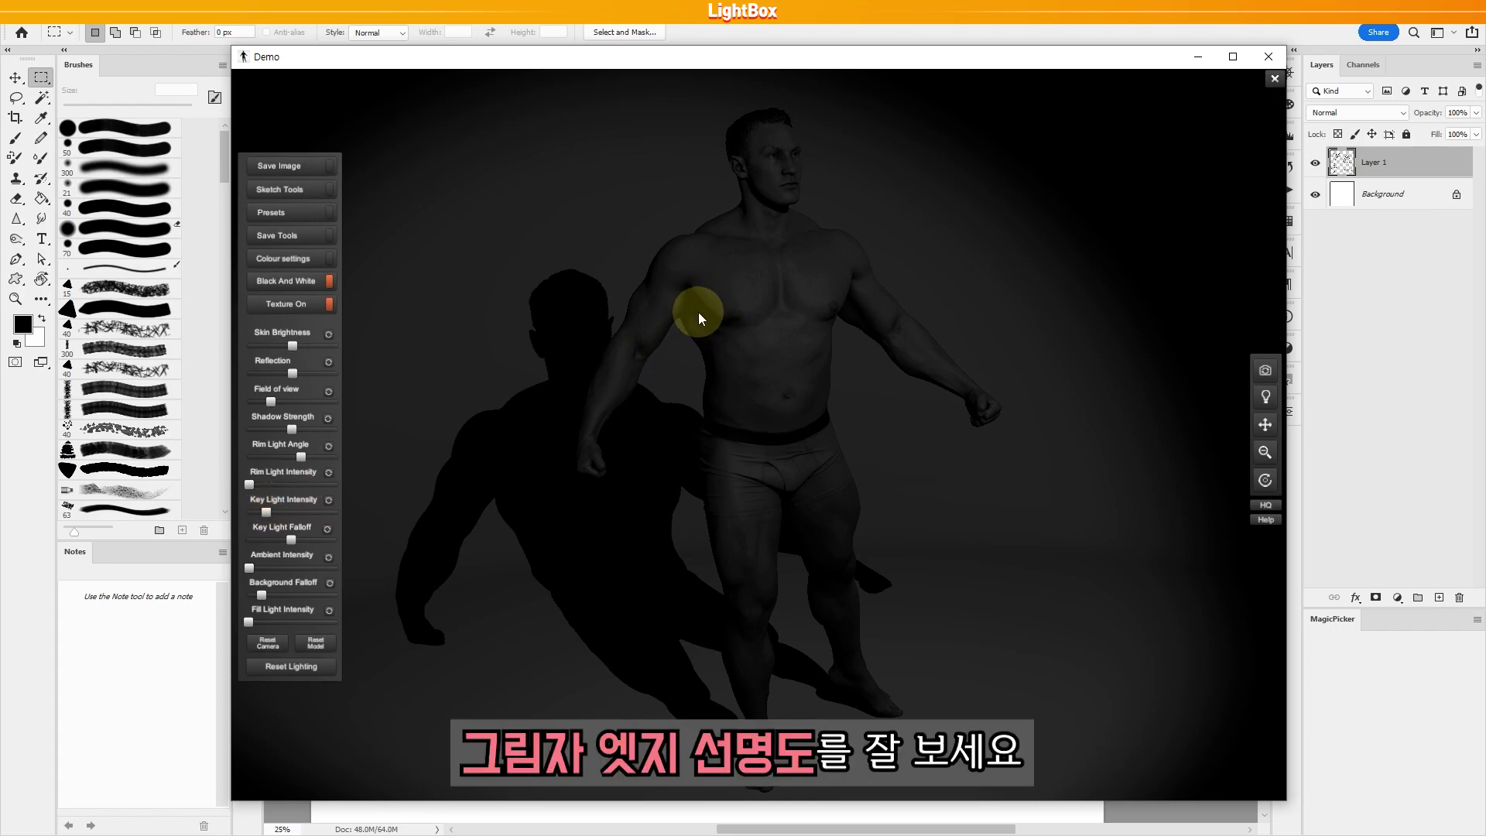
pyautogui.moveTo(268, 510); pyautogui.dragTo(347, 513)
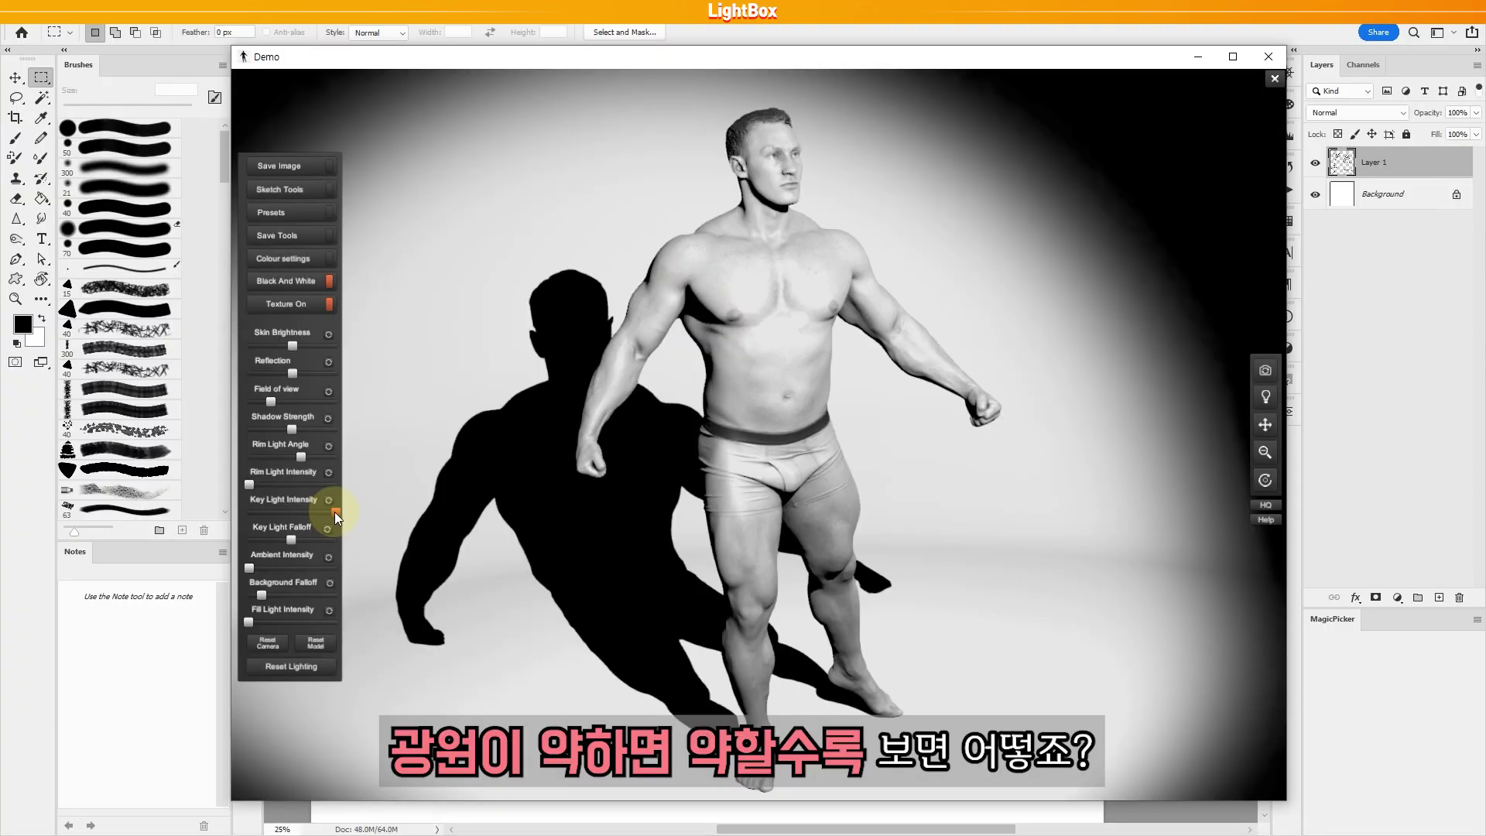
pyautogui.moveTo(335, 513); pyautogui.dragTo(263, 512)
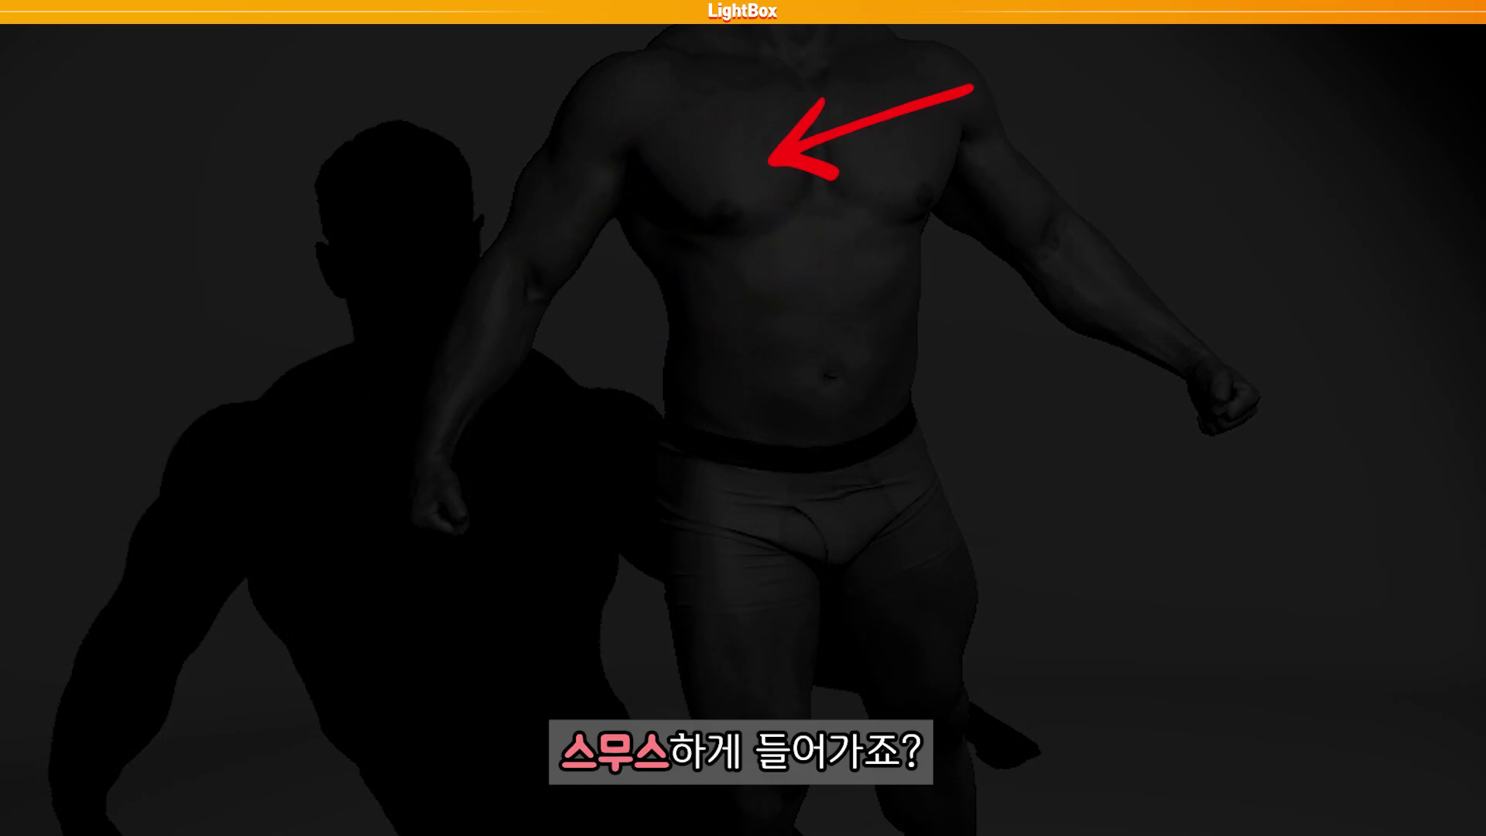
pyautogui.moveTo(264, 513)
pyautogui.mouseDown()
pyautogui.moveTo(319, 512)
pyautogui.moveTo(291, 510)
pyautogui.mouseUp()
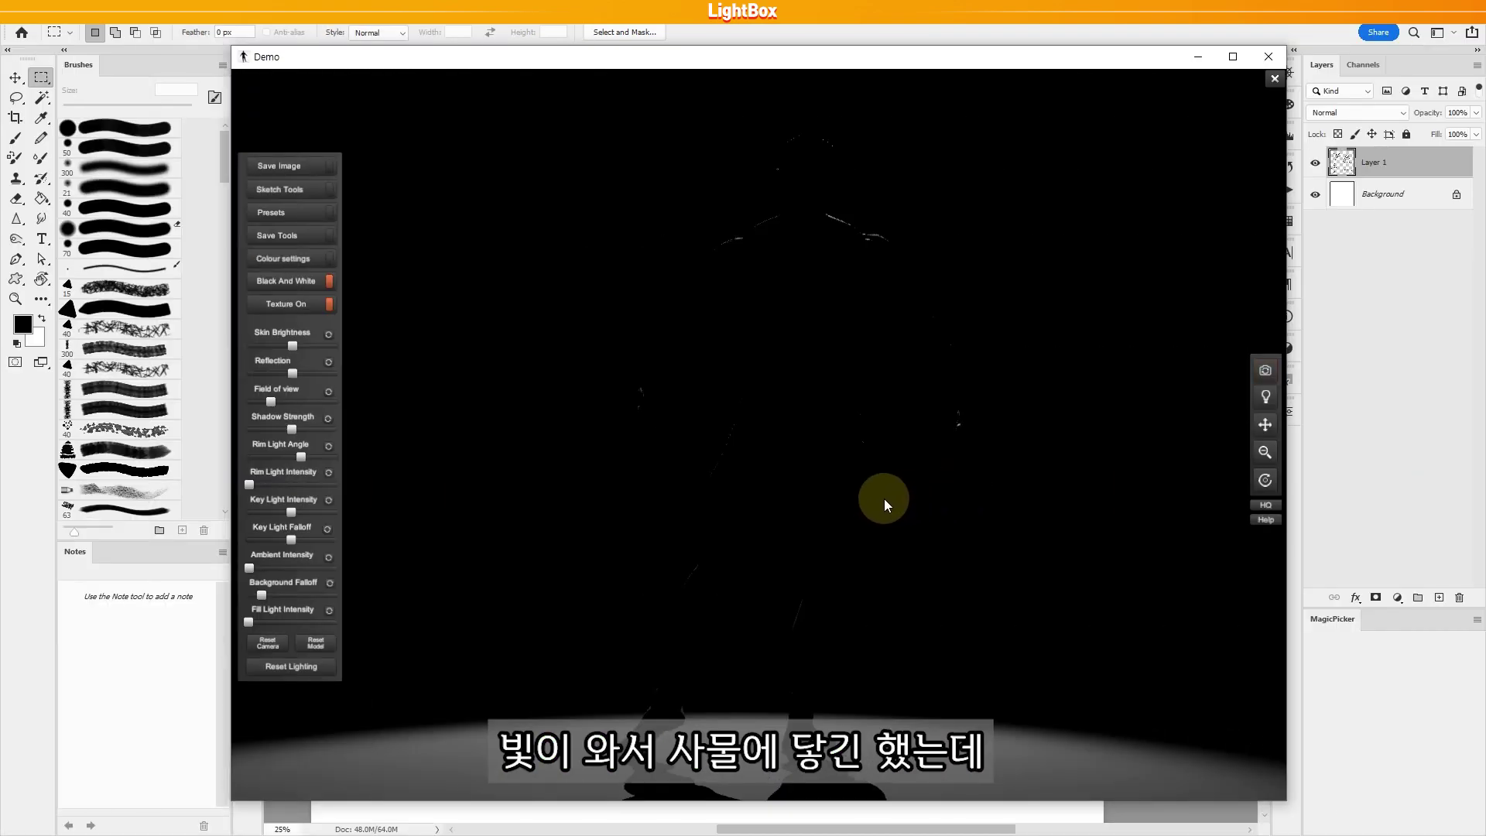
# Examine the unlit back of the figure against its key-lit side for any reflected light.
pyautogui.moveTo(573, 462); pyautogui.dragTo(614, 477)
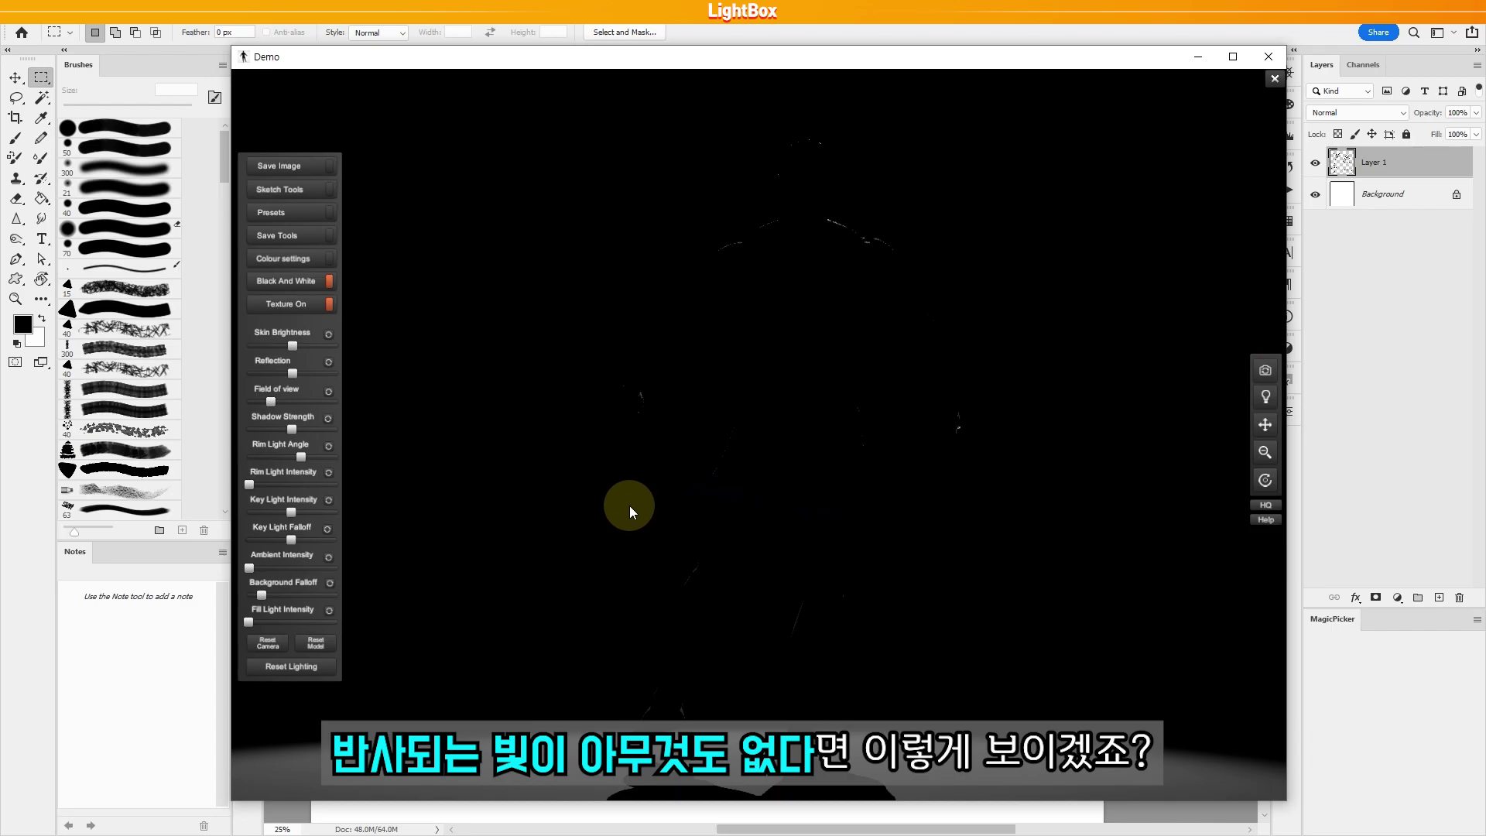
pyautogui.moveTo(629, 511)
pyautogui.mouseDown()
pyautogui.moveTo(733, 511)
pyautogui.moveTo(639, 509)
pyautogui.mouseUp()
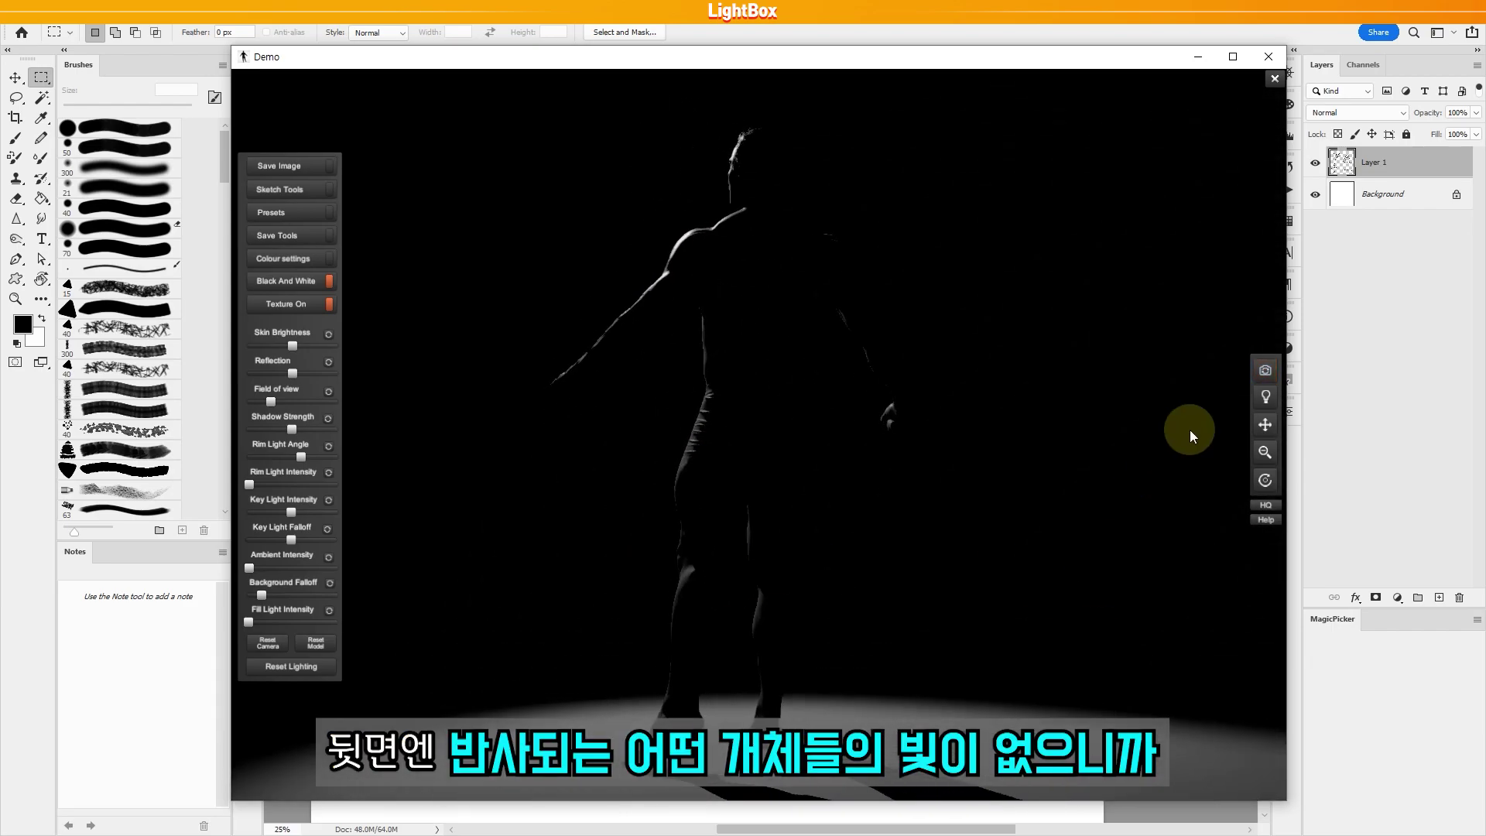
pyautogui.moveTo(896, 615); pyautogui.dragTo(893, 546)
pyautogui.click(922, 515)
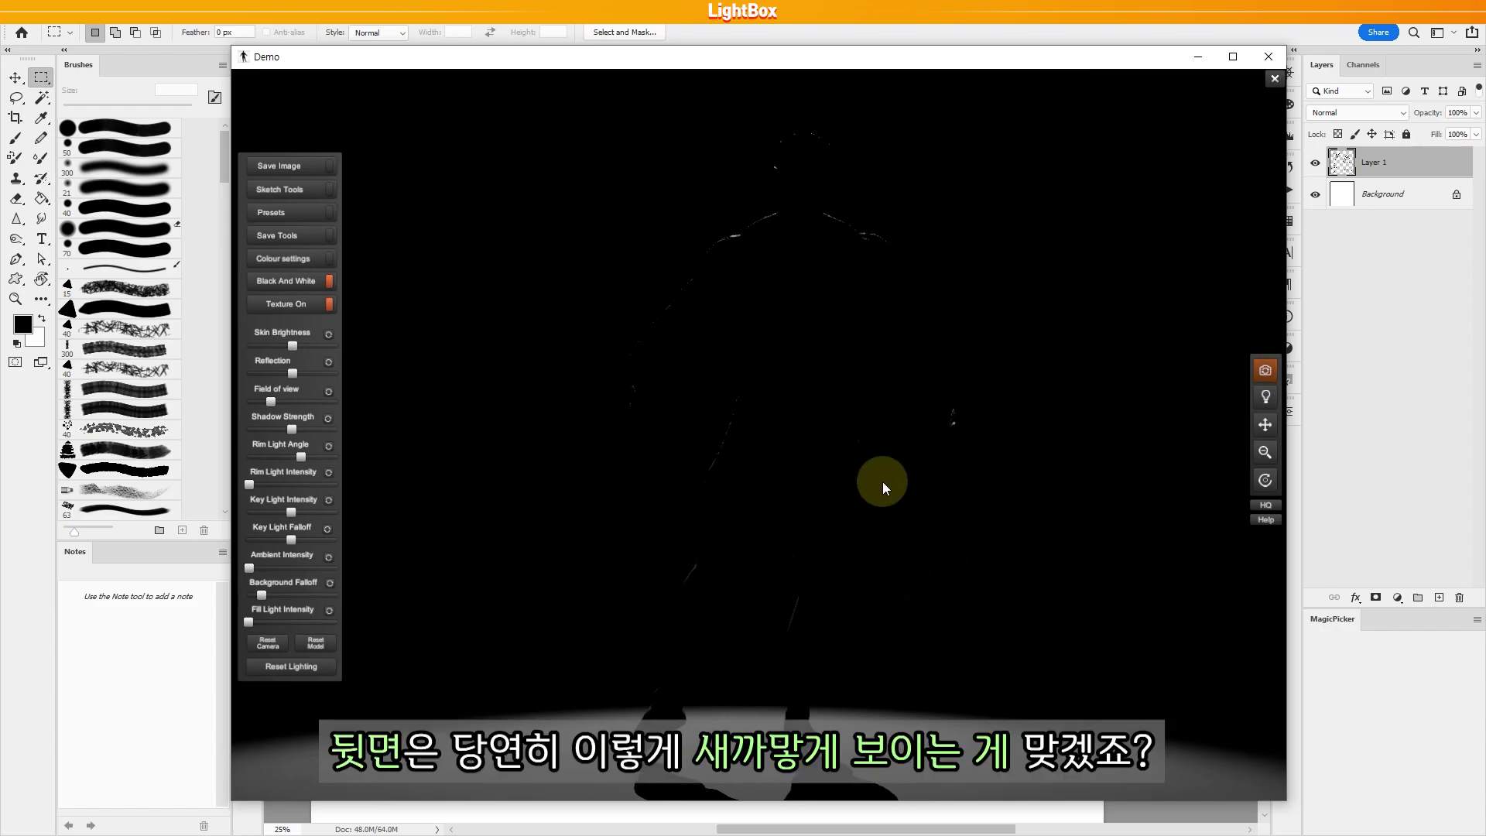
pyautogui.moveTo(971, 597); pyautogui.dragTo(1124, 626)
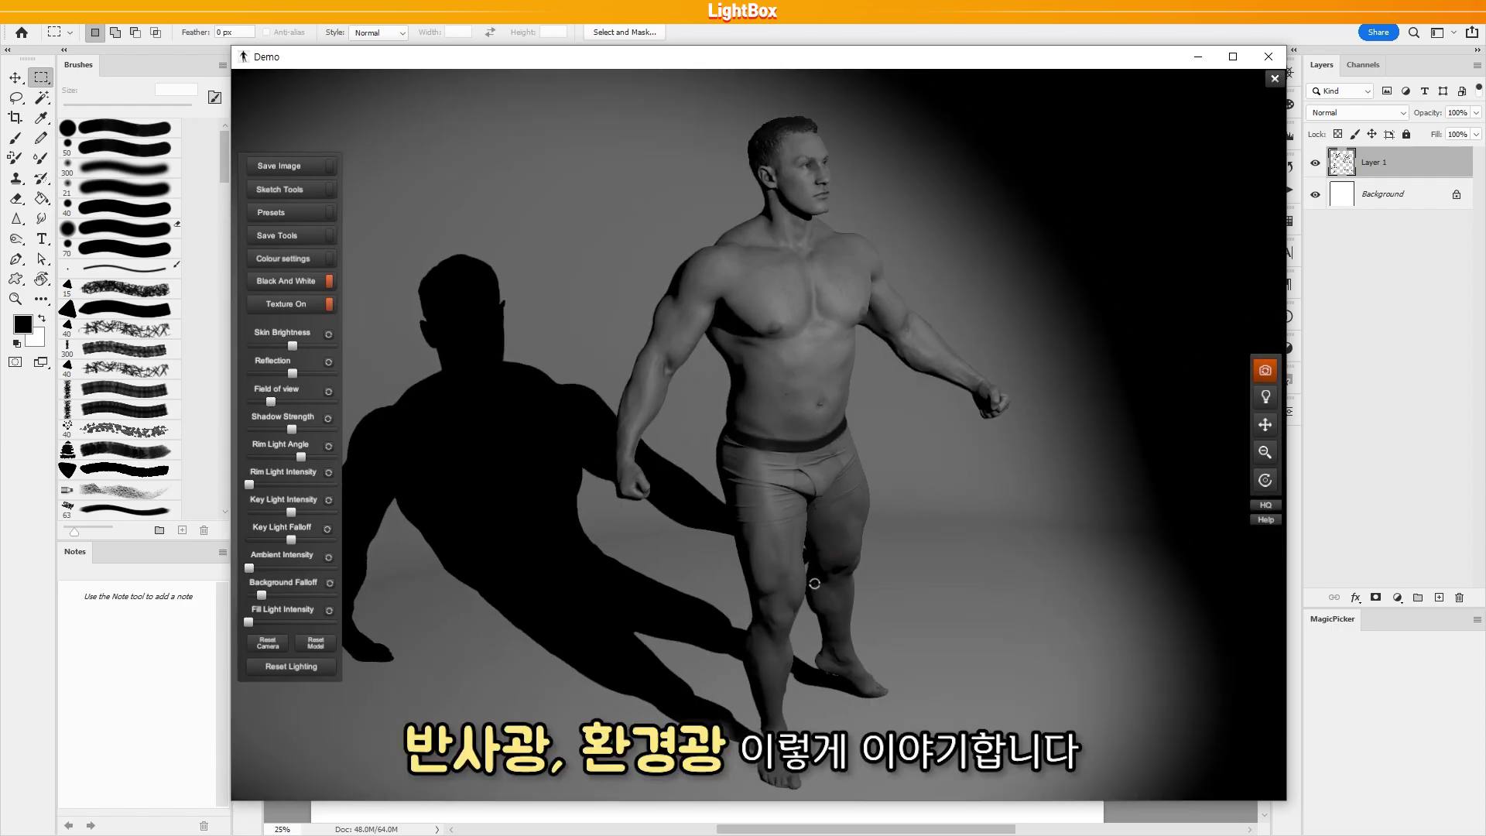
pyautogui.moveTo(810, 584); pyautogui.dragTo(819, 580)
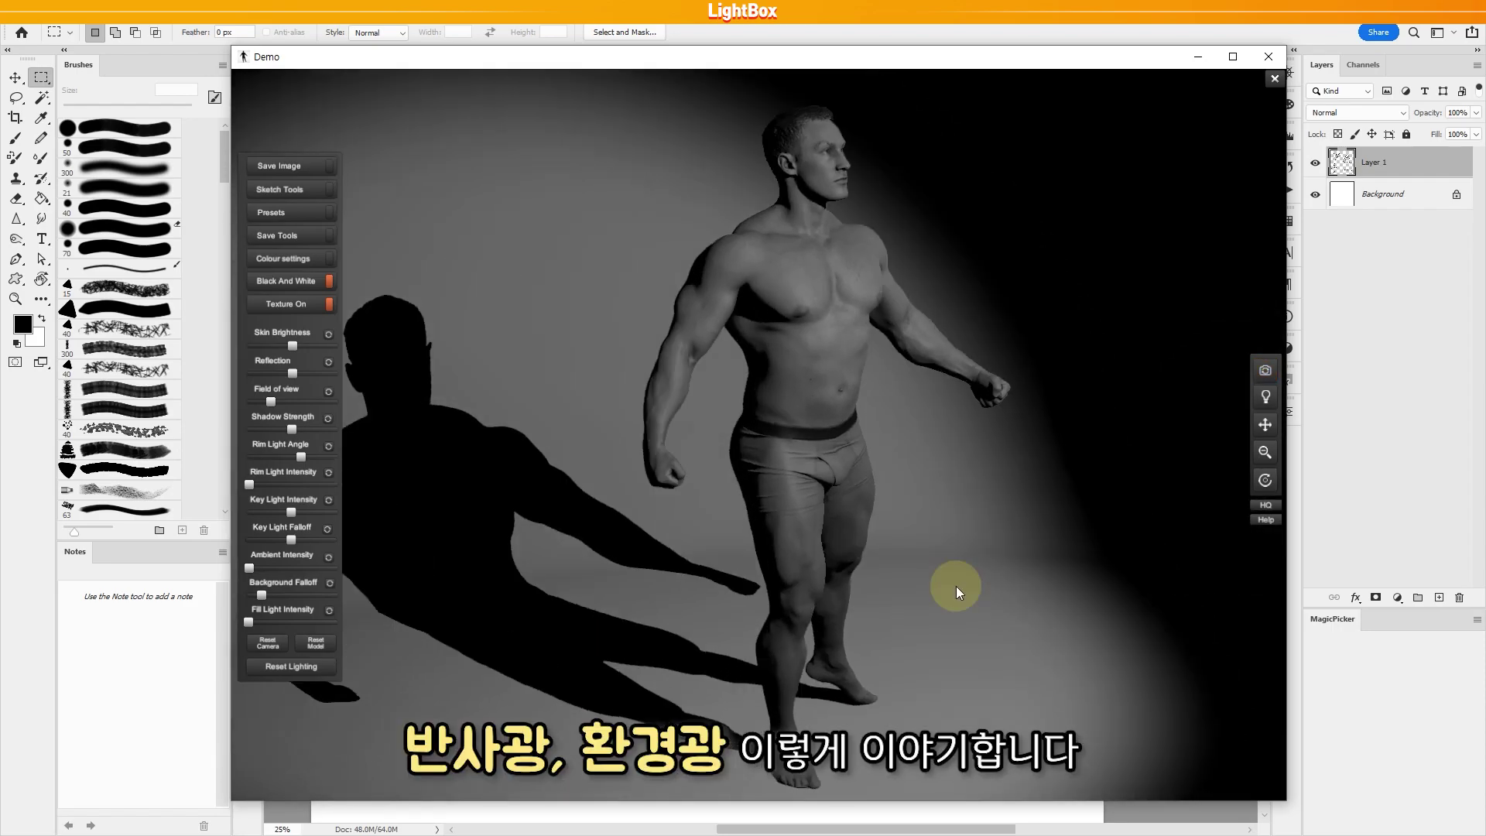
pyautogui.moveTo(955, 586); pyautogui.dragTo(563, 557)
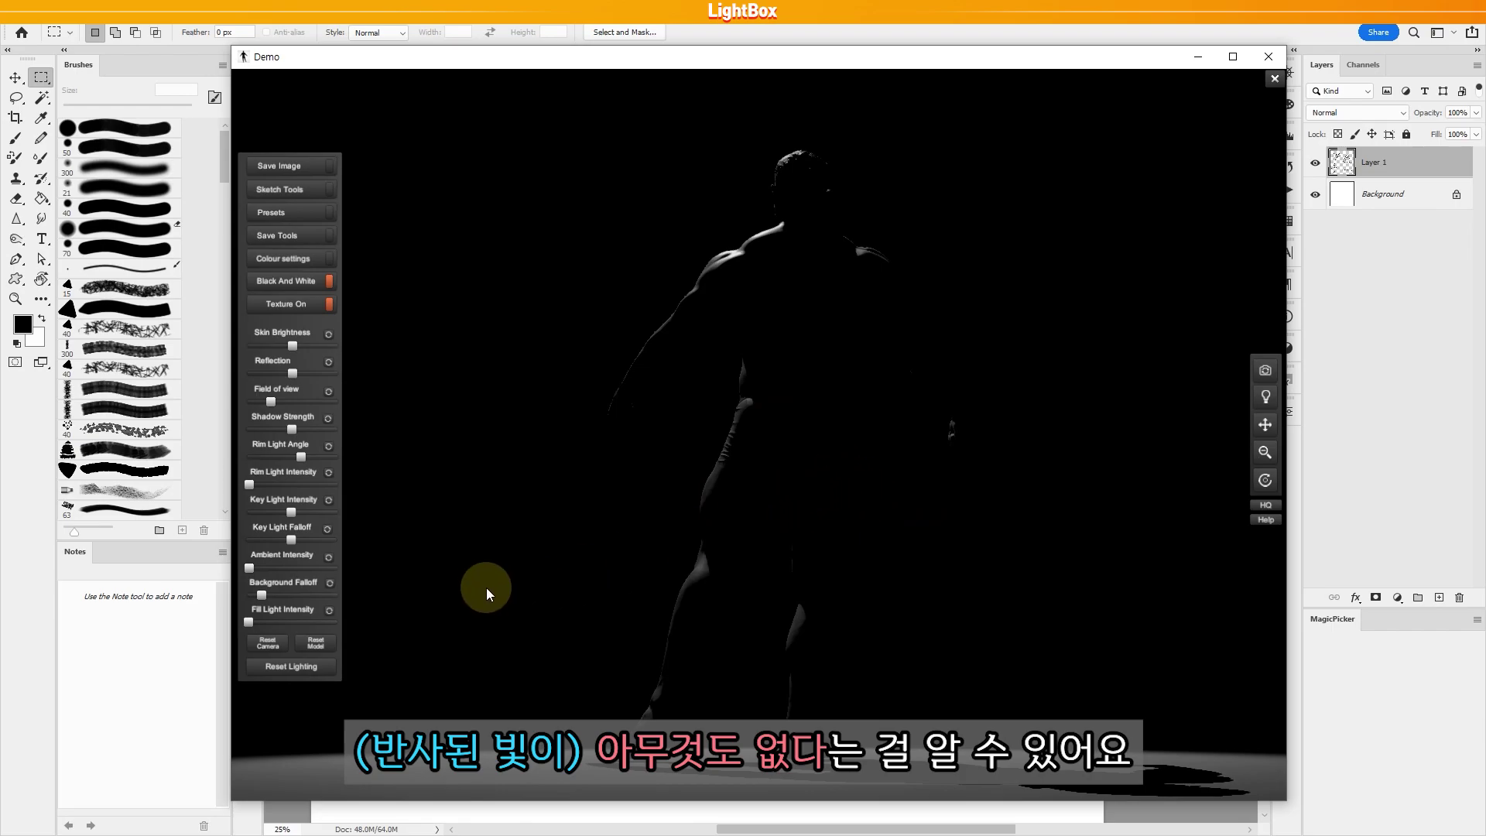
# Raise Ambient Intensity to about the middle of its range and inspect the darkness of the figure's shadow.
pyautogui.moveTo(252, 568); pyautogui.dragTo(295, 568)
pyautogui.moveTo(928, 557); pyautogui.dragTo(1160, 650)
pyautogui.moveTo(881, 371); pyautogui.dragTo(1021, 595)
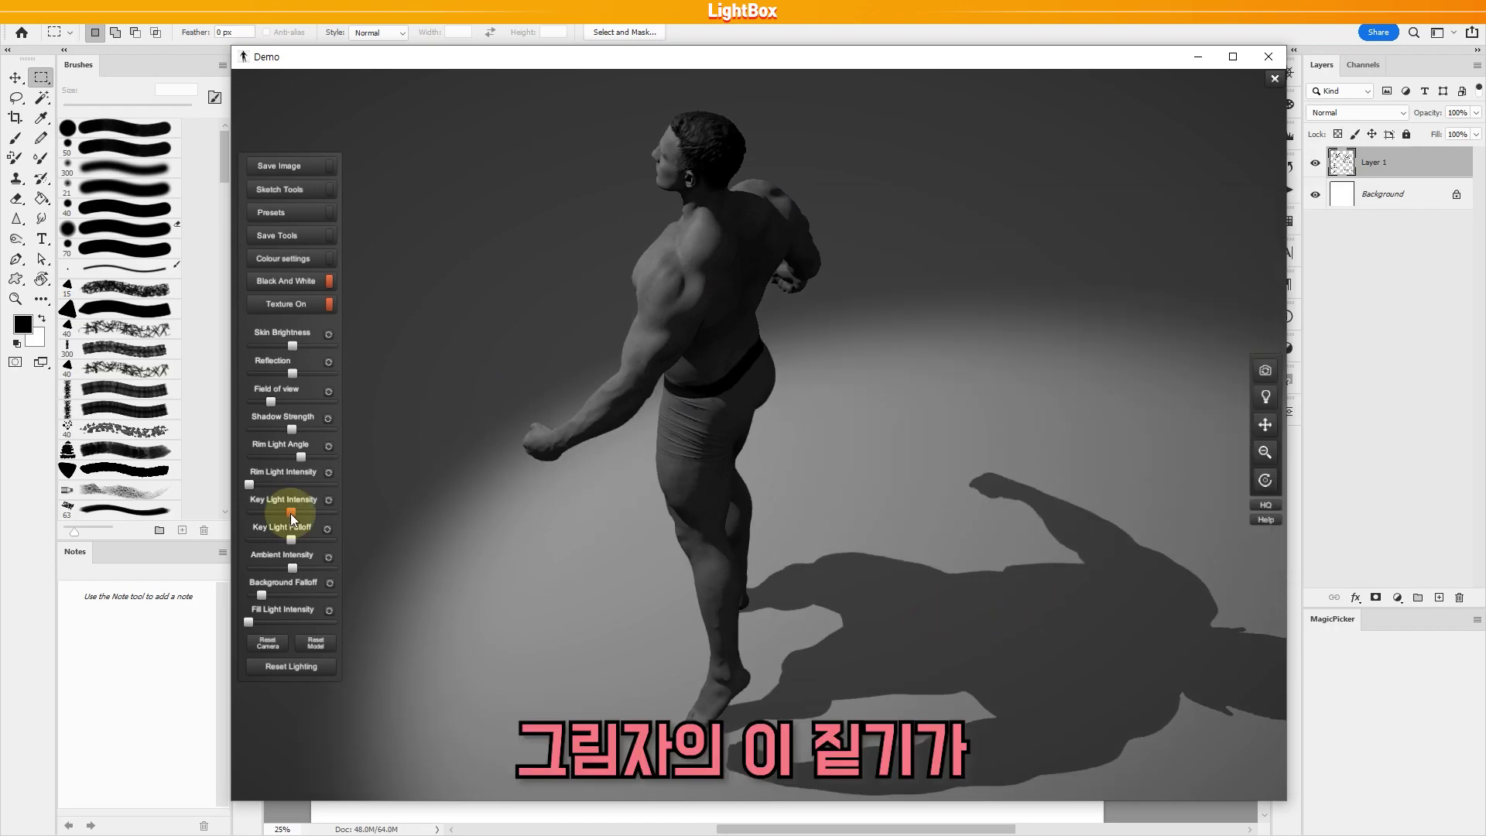
pyautogui.click(956, 586)
# Raise Ambient Intensity to its maximum and compare the figure's shaded back and shadow with the key-lit floor.
pyautogui.moveTo(291, 567); pyautogui.dragTo(356, 564)
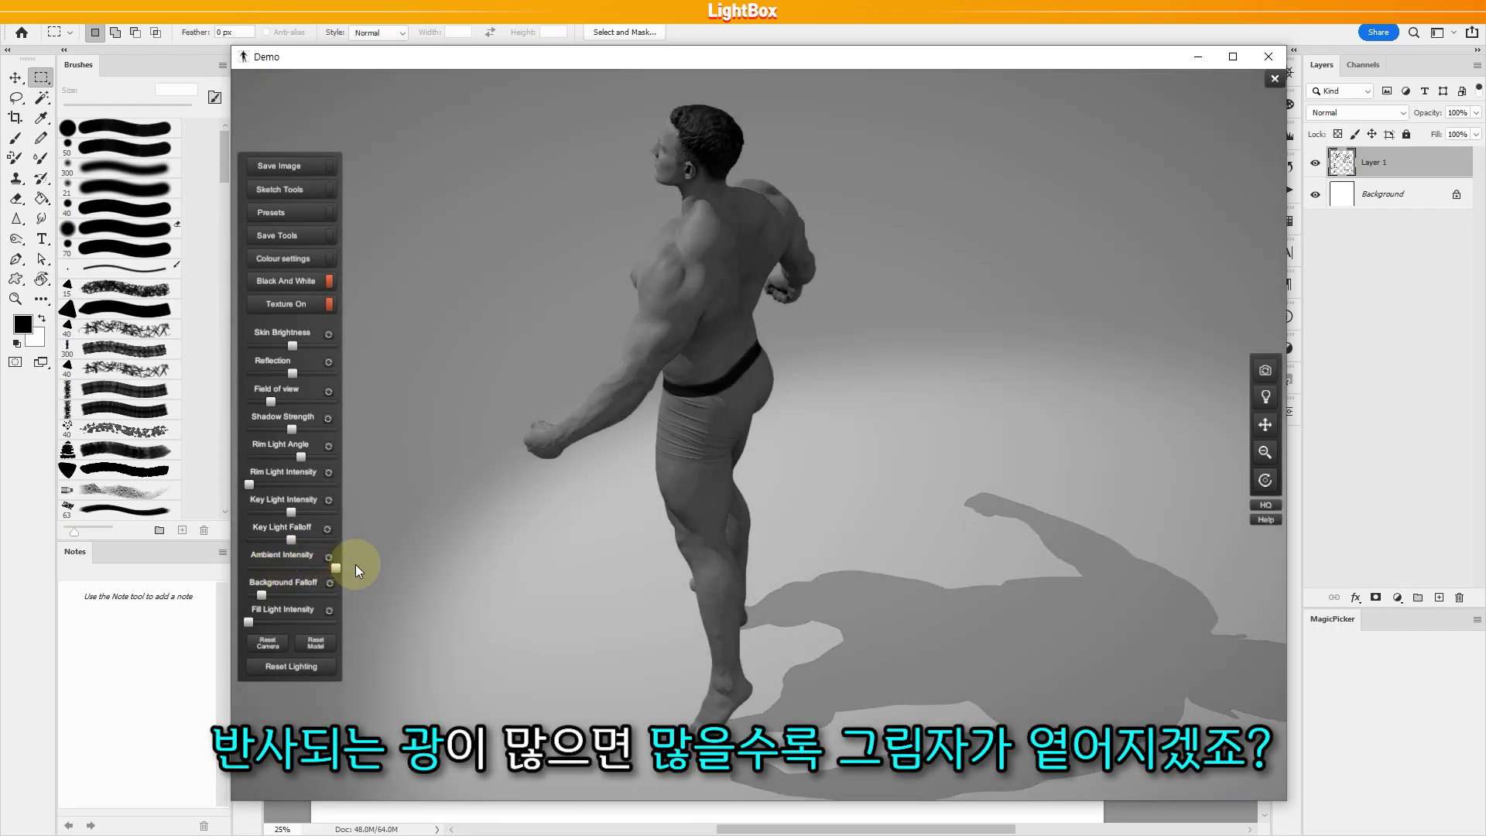
pyautogui.moveTo(986, 611); pyautogui.dragTo(941, 587)
pyautogui.click(292, 511)
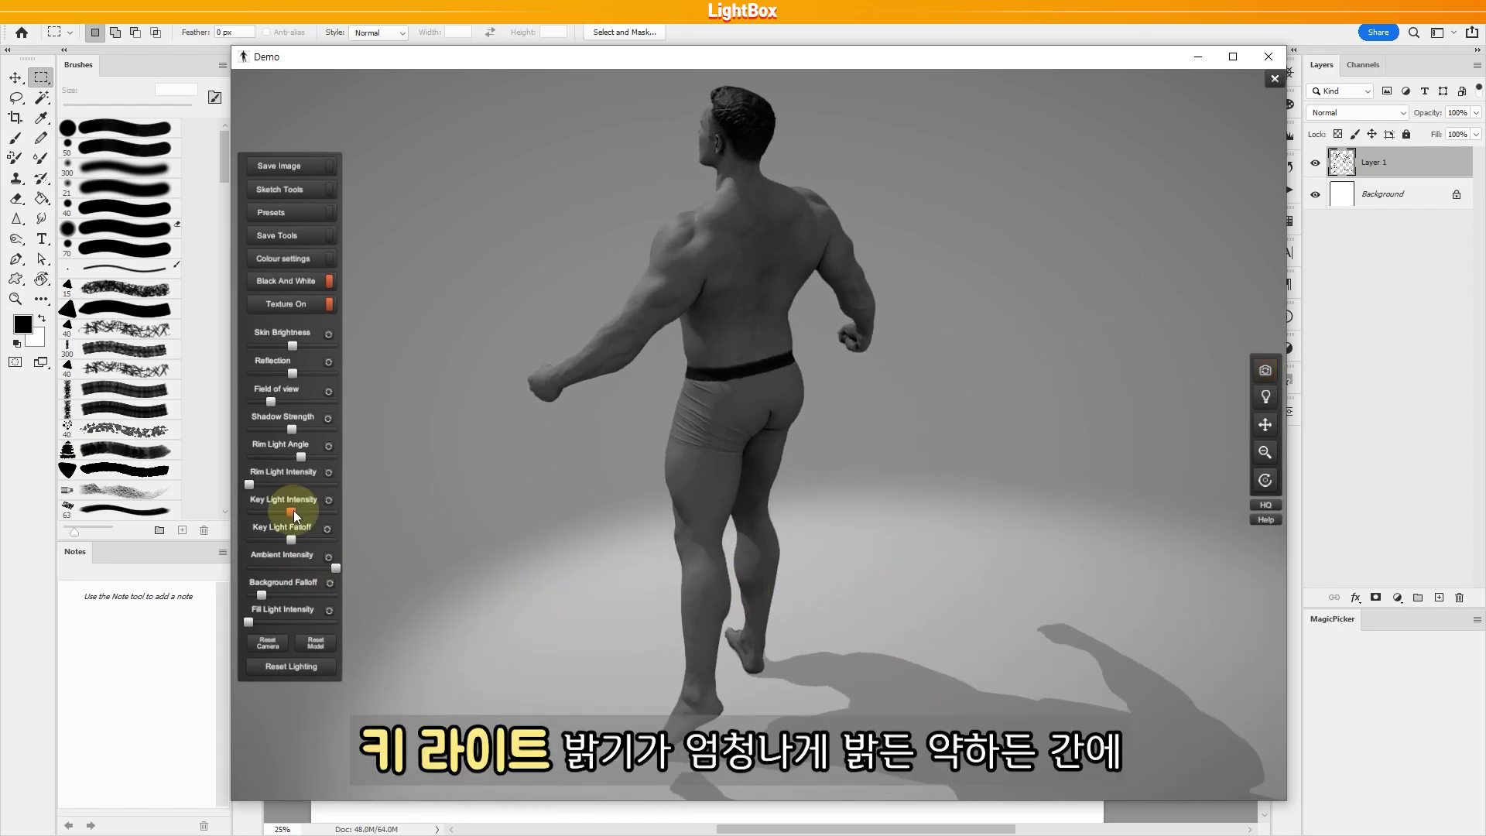
pyautogui.moveTo(780, 576); pyautogui.dragTo(753, 578)
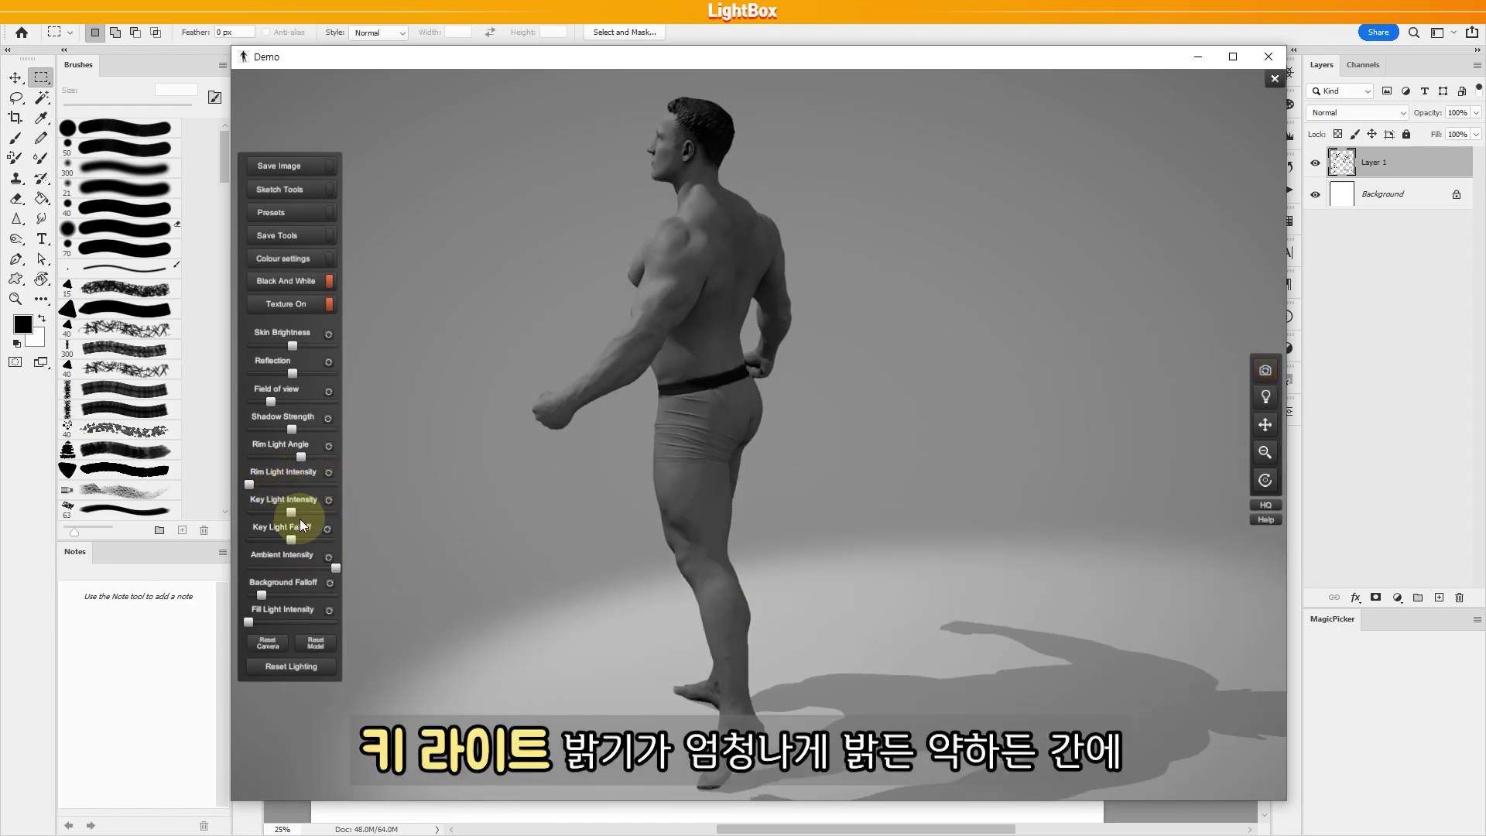
pyautogui.moveTo(869, 547); pyautogui.dragTo(839, 554)
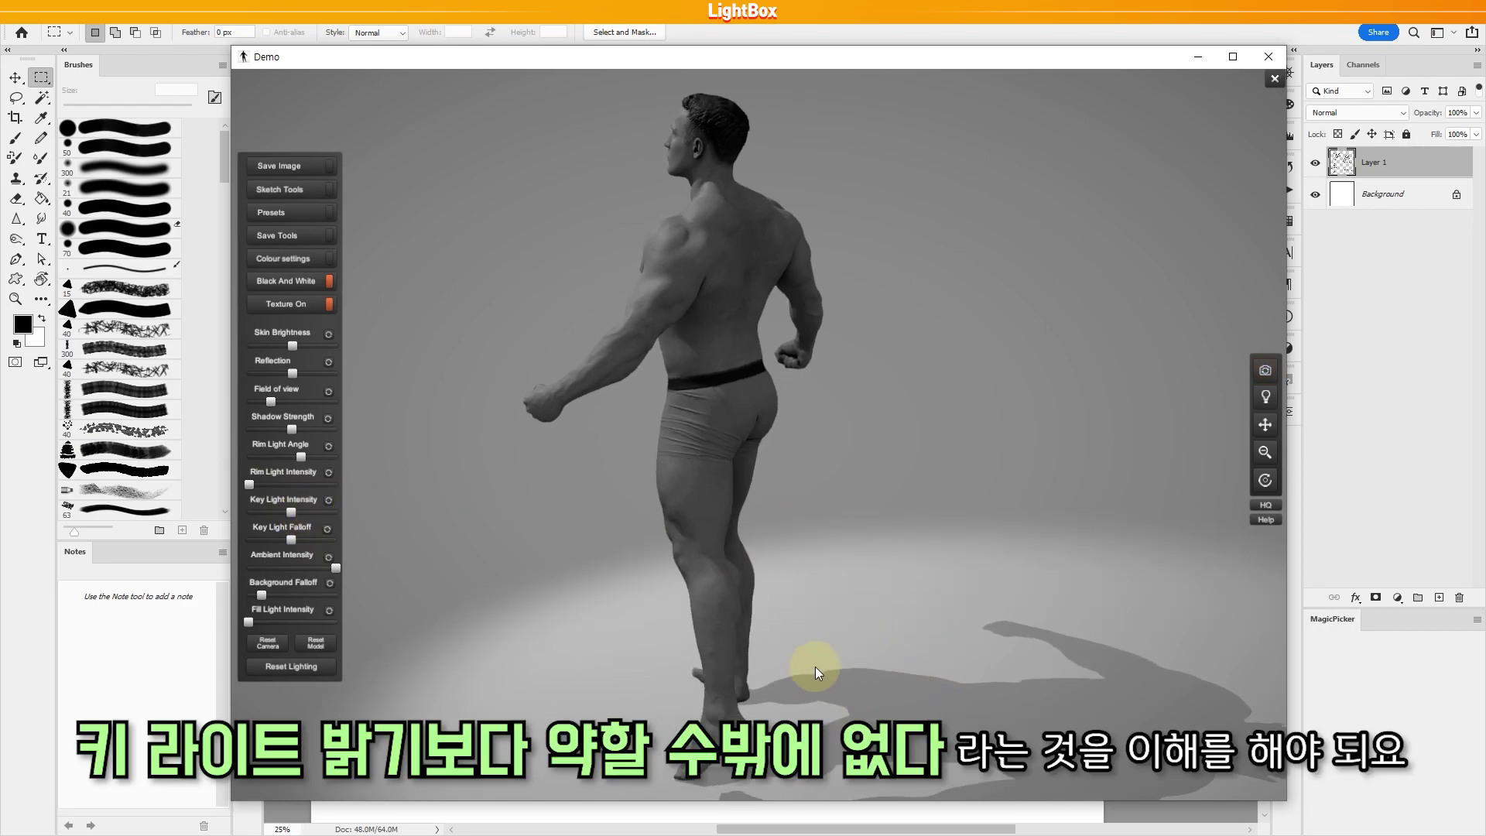
pyautogui.moveTo(853, 592); pyautogui.dragTo(862, 635)
pyautogui.click(332, 568)
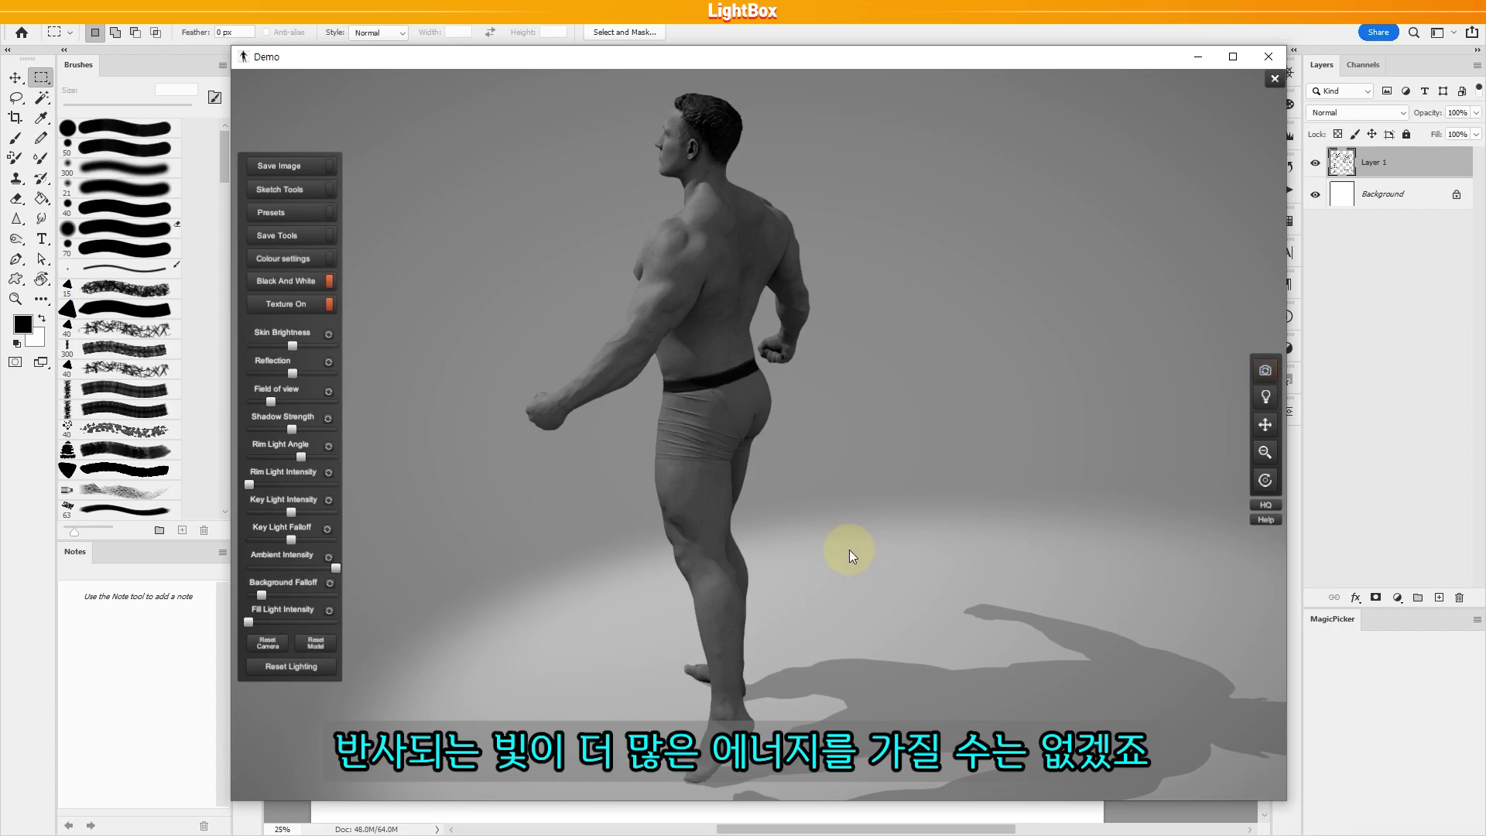
pyautogui.moveTo(821, 550)
pyautogui.mouseDown()
pyautogui.moveTo(809, 530)
pyautogui.moveTo(846, 547)
pyautogui.moveTo(799, 536)
pyautogui.mouseUp()
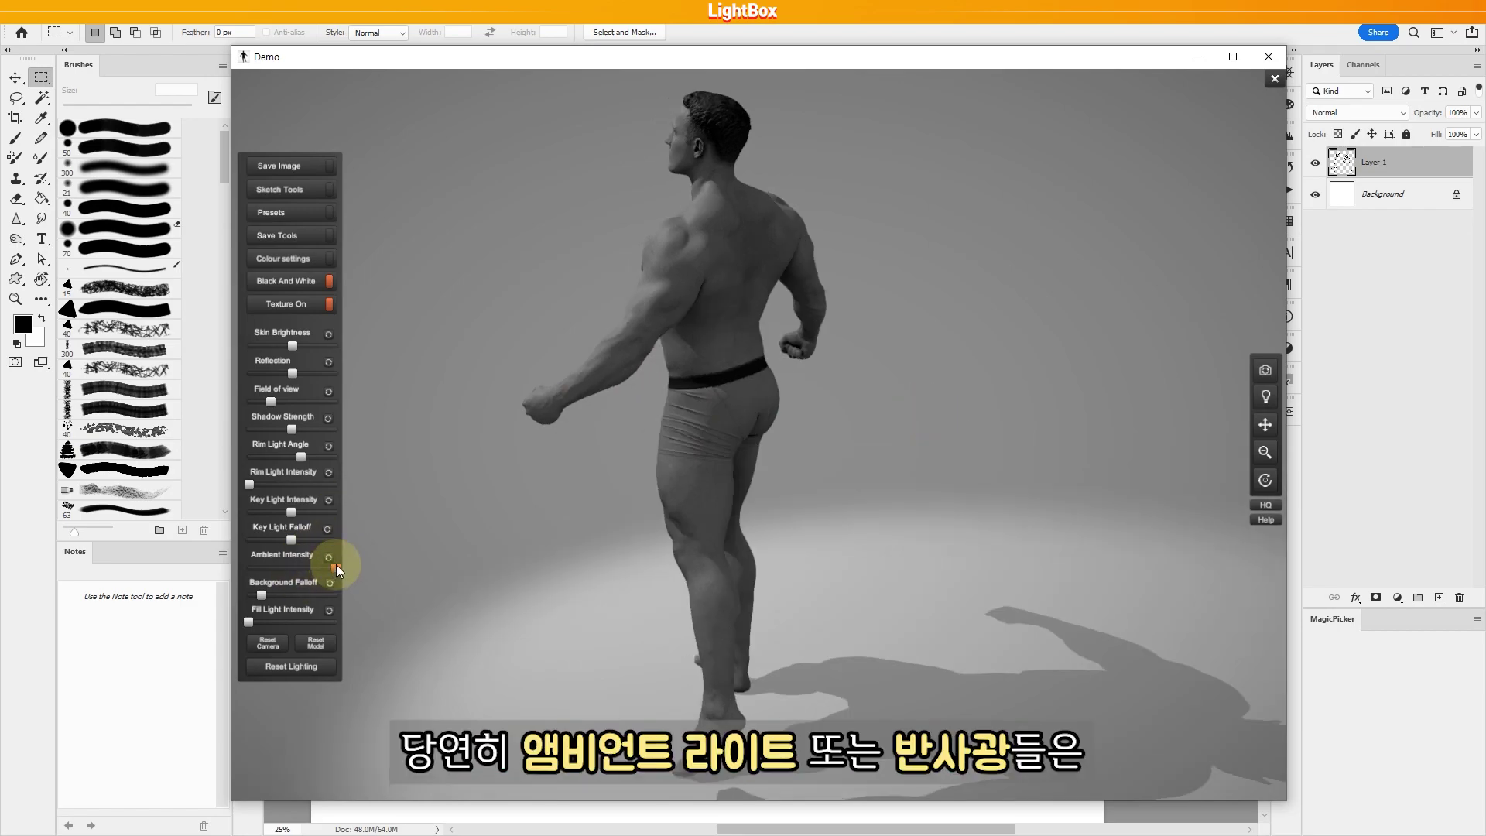
# Lower Ambient Intensity to about the middle of its range and examine the muscle forms on the figure's shaded back from several angles.
pyautogui.moveTo(335, 564)
pyautogui.mouseDown()
pyautogui.moveTo(285, 565)
pyautogui.moveTo(355, 565)
pyautogui.moveTo(294, 568)
pyautogui.moveTo(312, 564)
pyautogui.mouseUp()
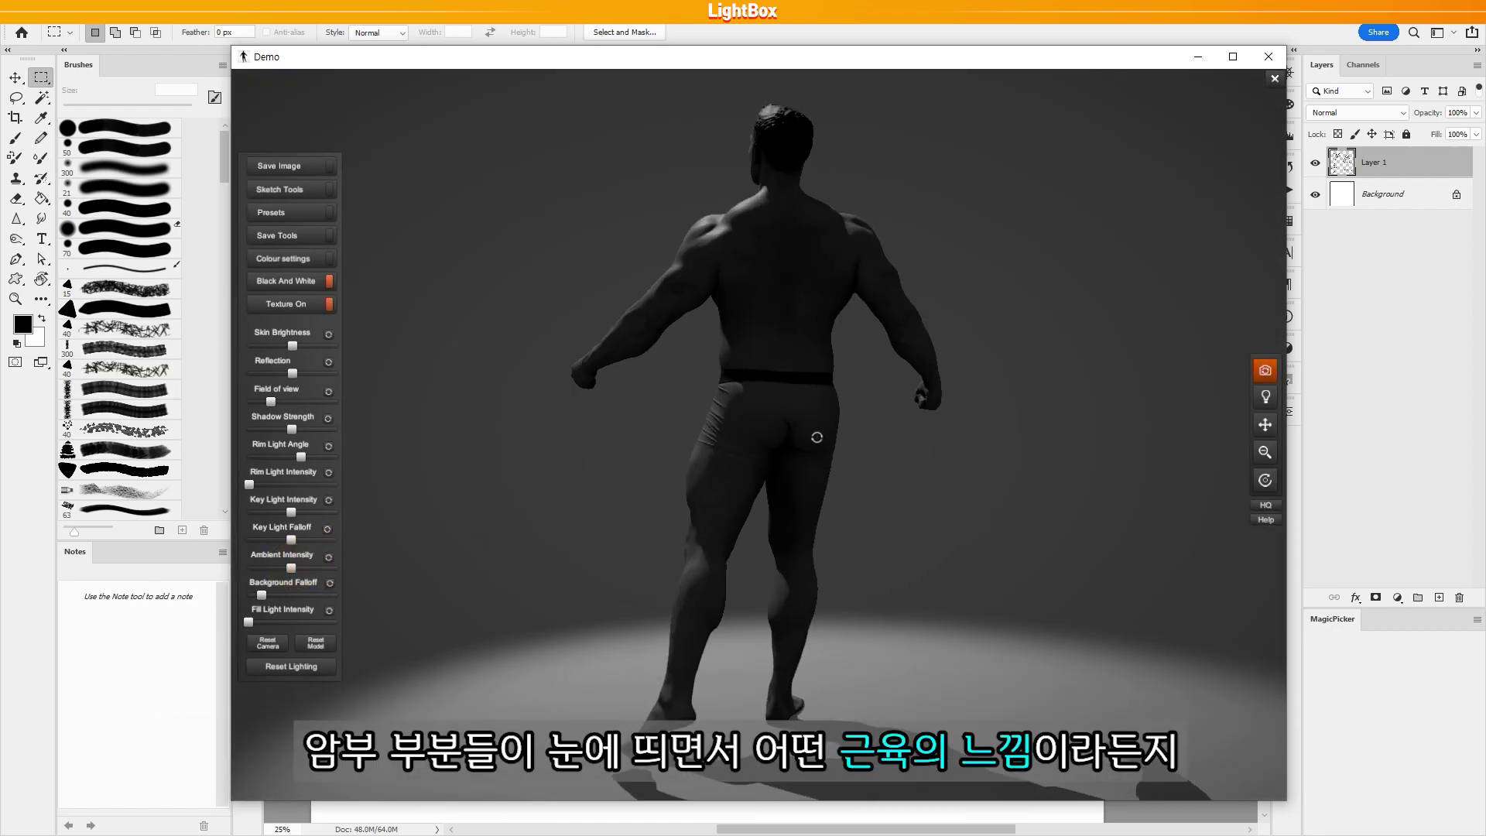
pyautogui.moveTo(812, 431); pyautogui.dragTo(885, 313)
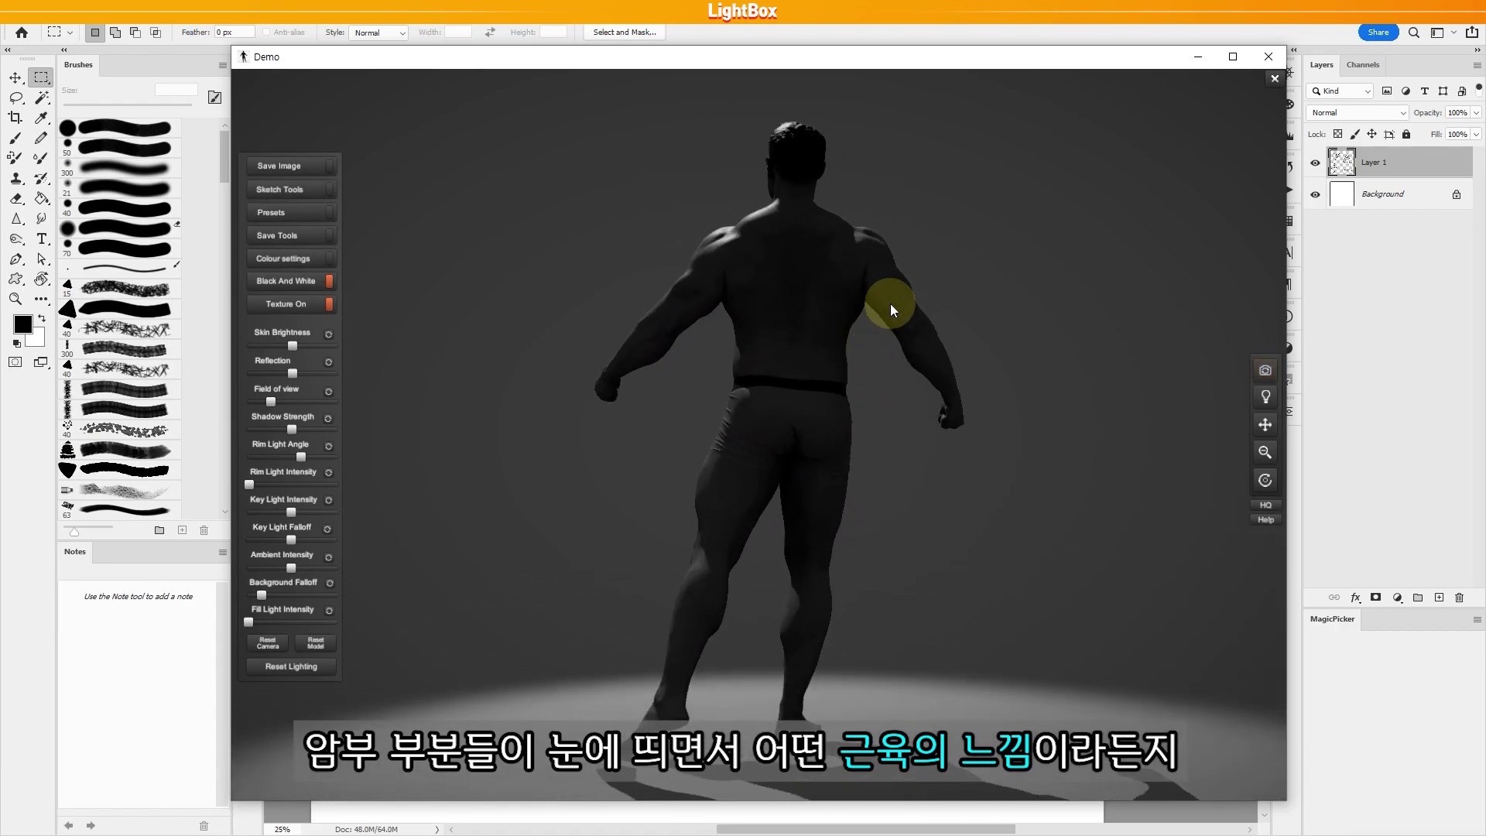
pyautogui.moveTo(847, 262); pyautogui.dragTo(803, 322)
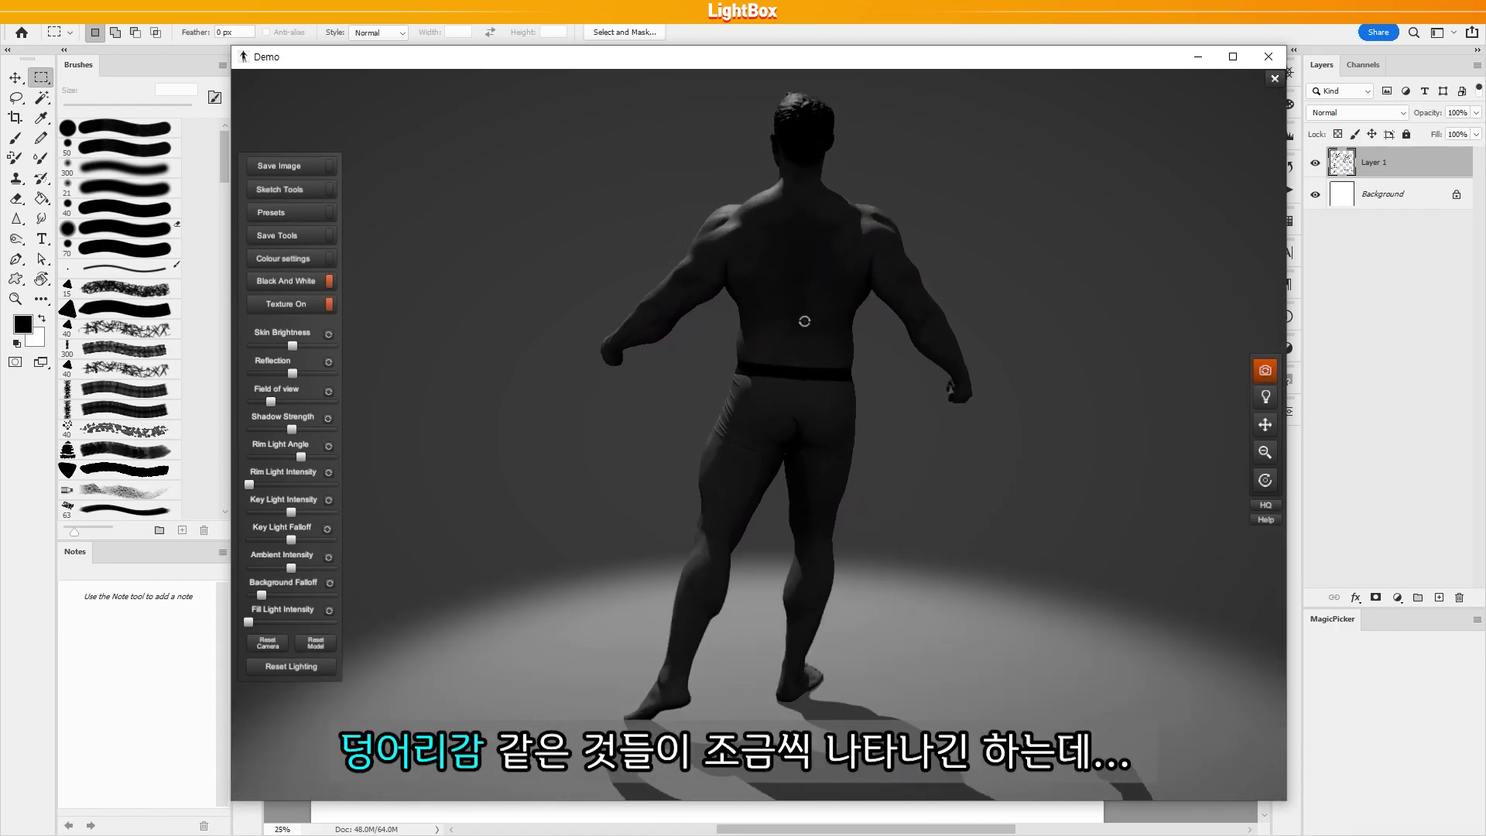
pyautogui.moveTo(824, 450); pyautogui.dragTo(706, 467)
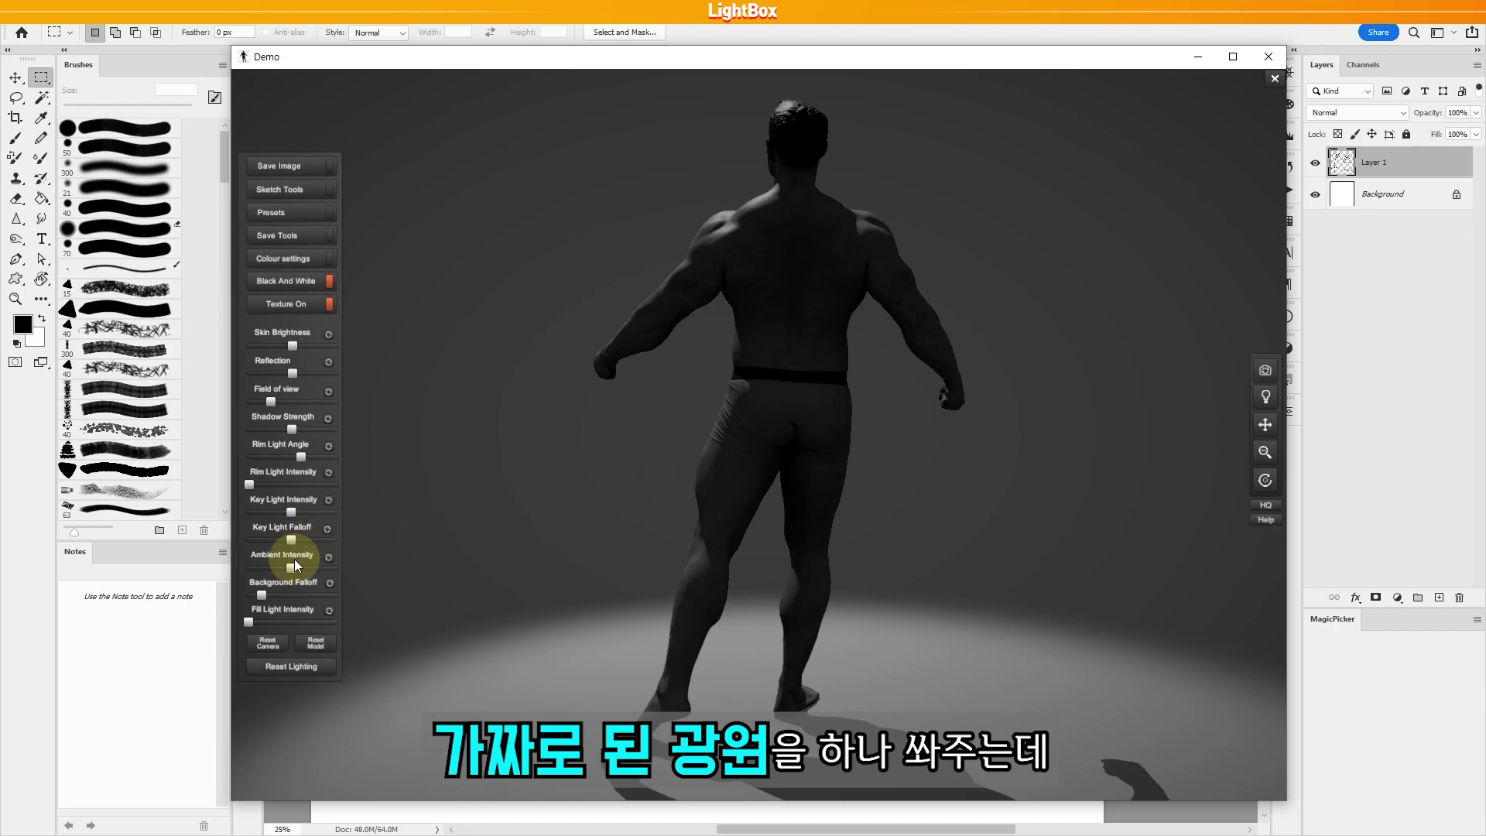
# Raise Fill Light Intensity to about 60% of its range and inspect the figure's back from several angles.
pyautogui.moveTo(255, 623); pyautogui.dragTo(303, 619)
pyautogui.moveTo(902, 272)
pyautogui.mouseDown()
pyautogui.moveTo(820, 379)
pyautogui.moveTo(718, 392)
pyautogui.moveTo(913, 395)
pyautogui.mouseUp()
pyautogui.moveTo(817, 542); pyautogui.dragTo(889, 544)
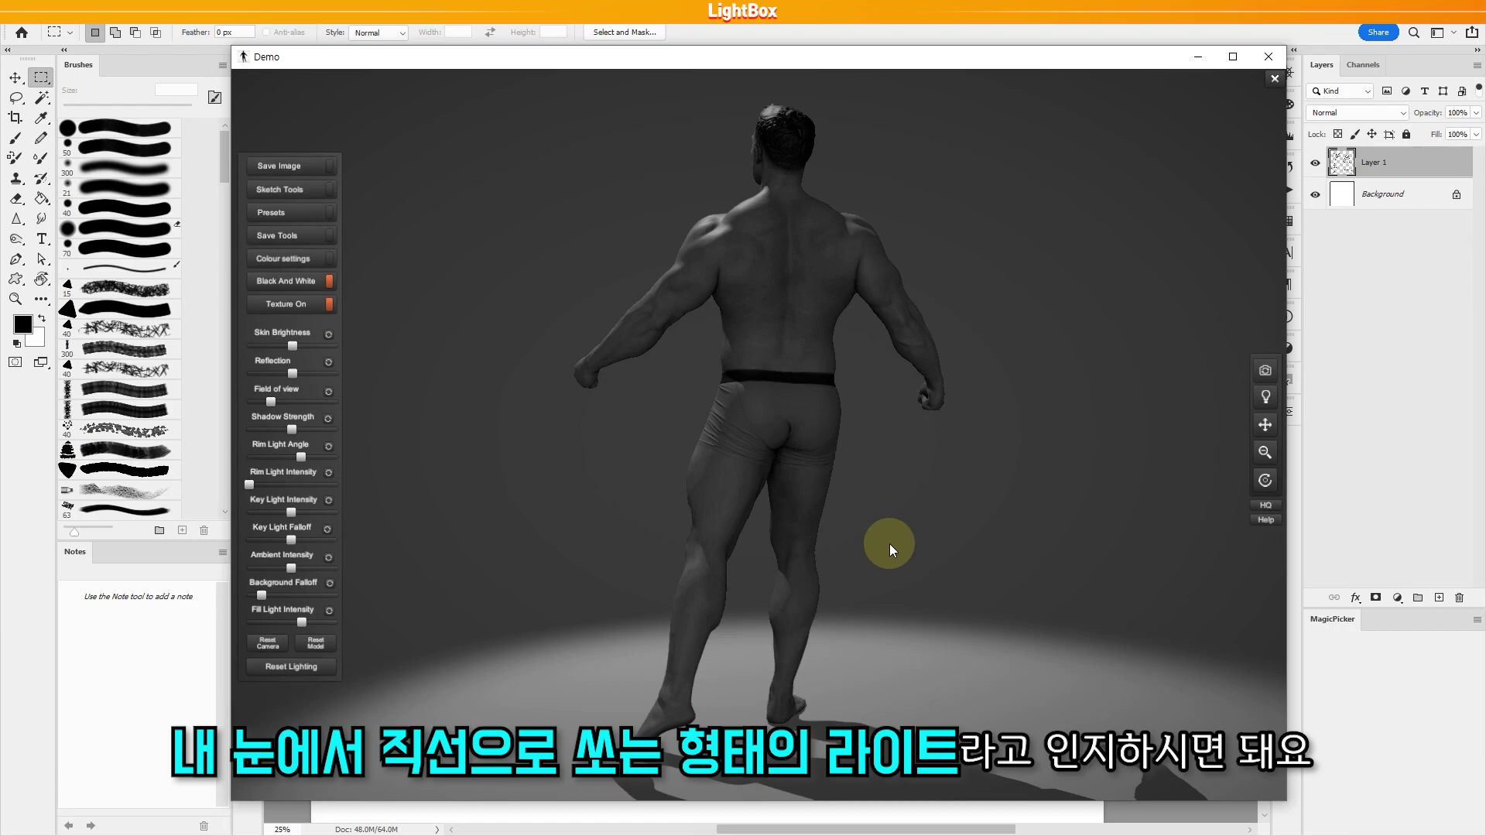
pyautogui.moveTo(894, 529); pyautogui.dragTo(971, 547)
pyautogui.moveTo(819, 547); pyautogui.dragTo(920, 547)
# Turn Fill Light Intensity down to zero and raise Ambient Intensity to its maximum to compare the figure's silhouette with the background.
pyautogui.click(304, 611)
pyautogui.moveTo(302, 620); pyautogui.dragTo(230, 619)
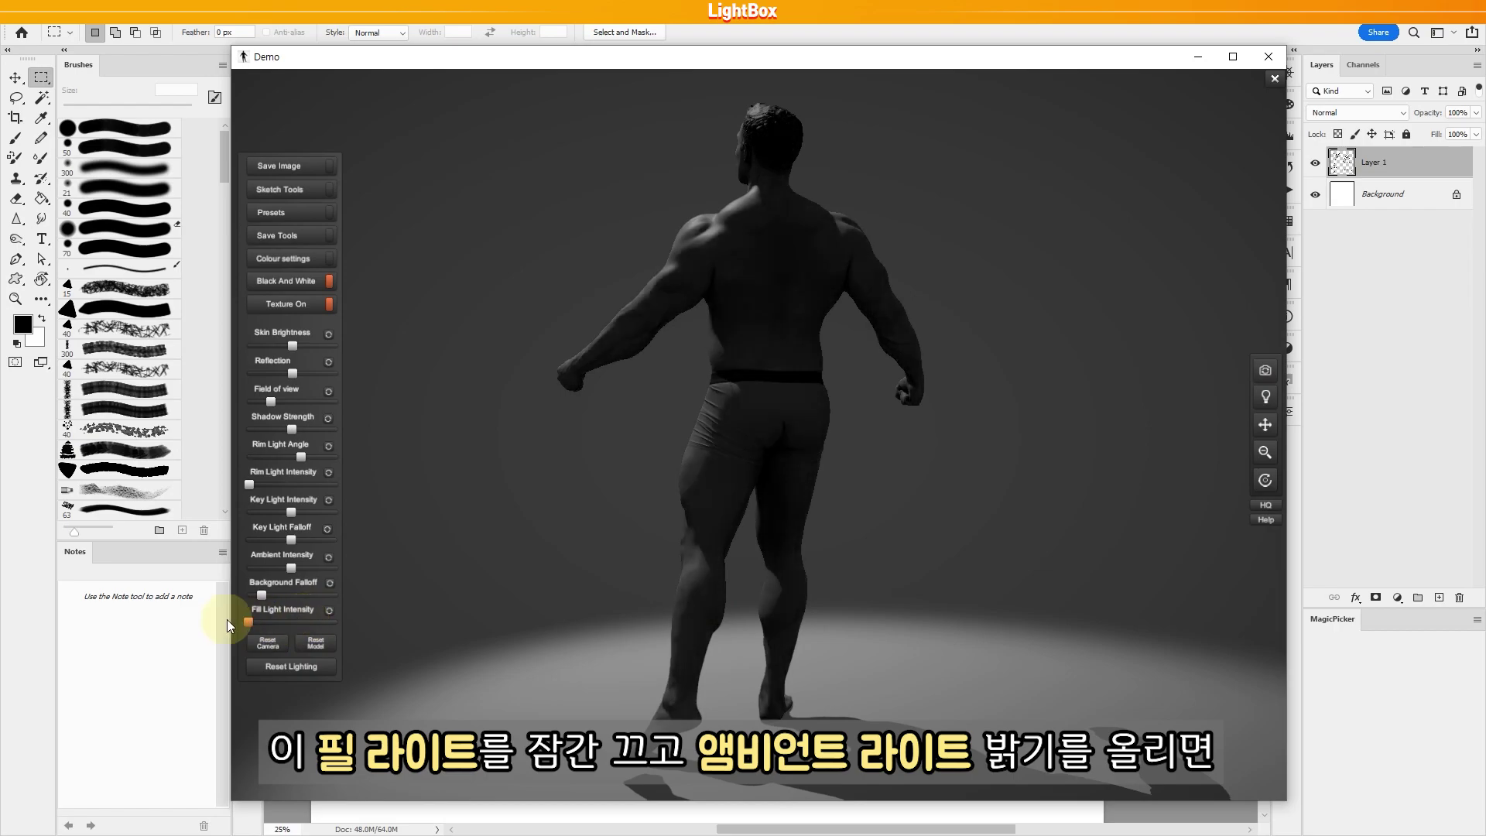
pyautogui.moveTo(1012, 617); pyautogui.dragTo(952, 611)
pyautogui.moveTo(291, 565); pyautogui.dragTo(335, 567)
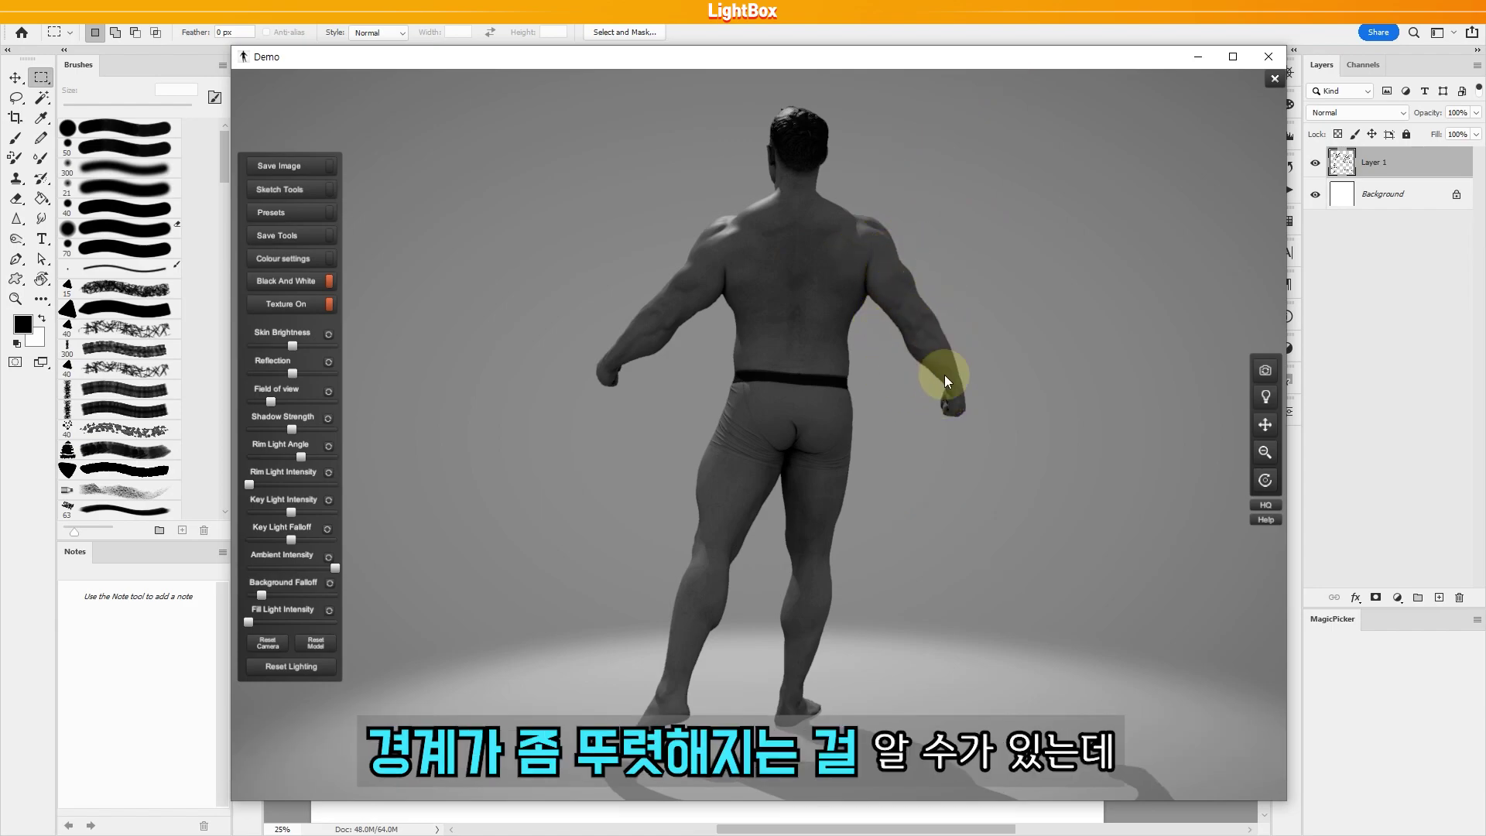
pyautogui.moveTo(336, 566); pyautogui.dragTo(336, 566)
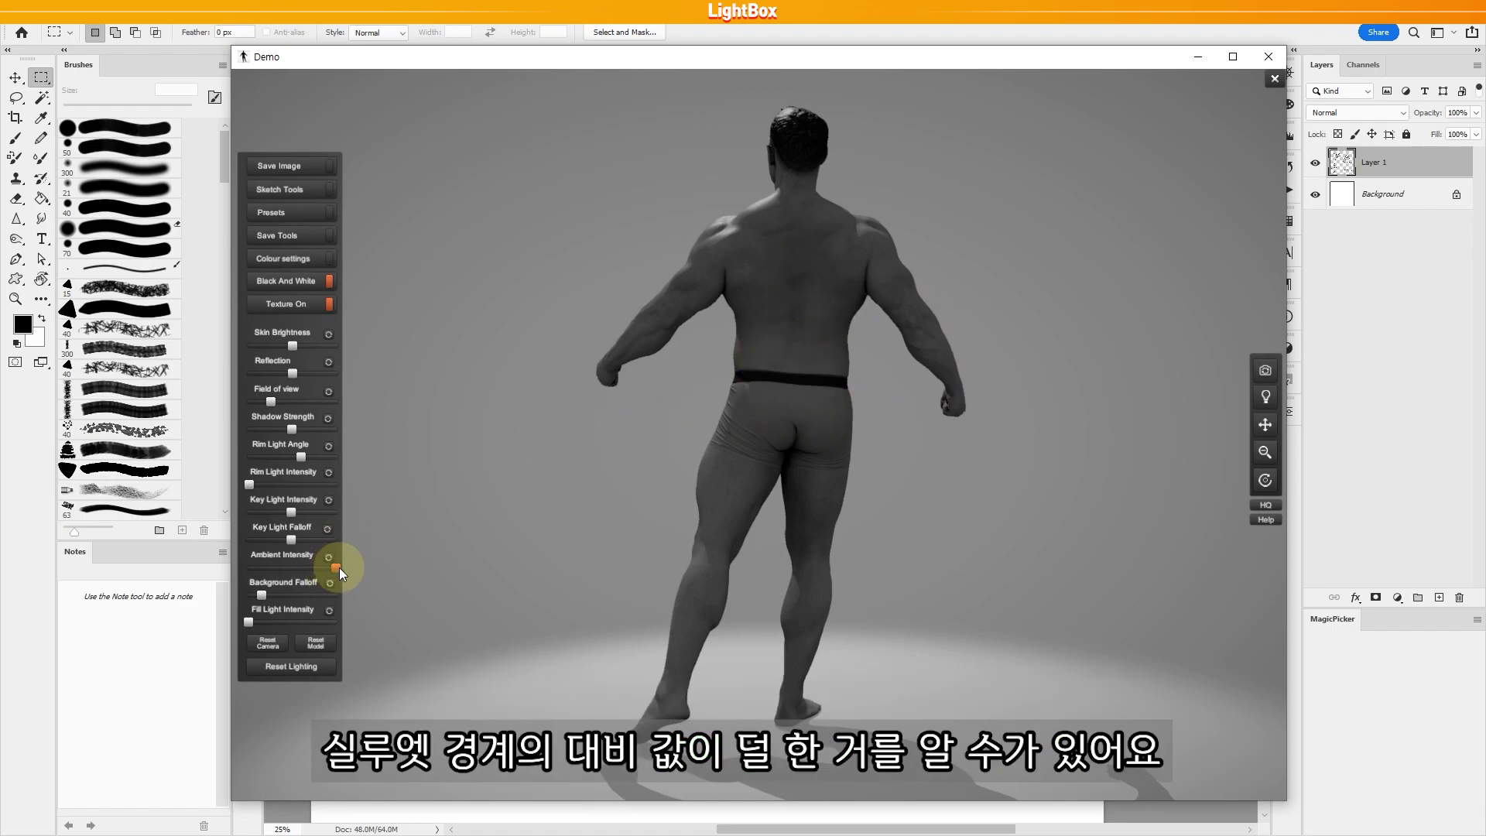
# Lower Ambient Intensity first to mid-range and then to about a quarter, comparing the silhouette contrast at each level.
pyautogui.moveTo(333, 568); pyautogui.dragTo(291, 570)
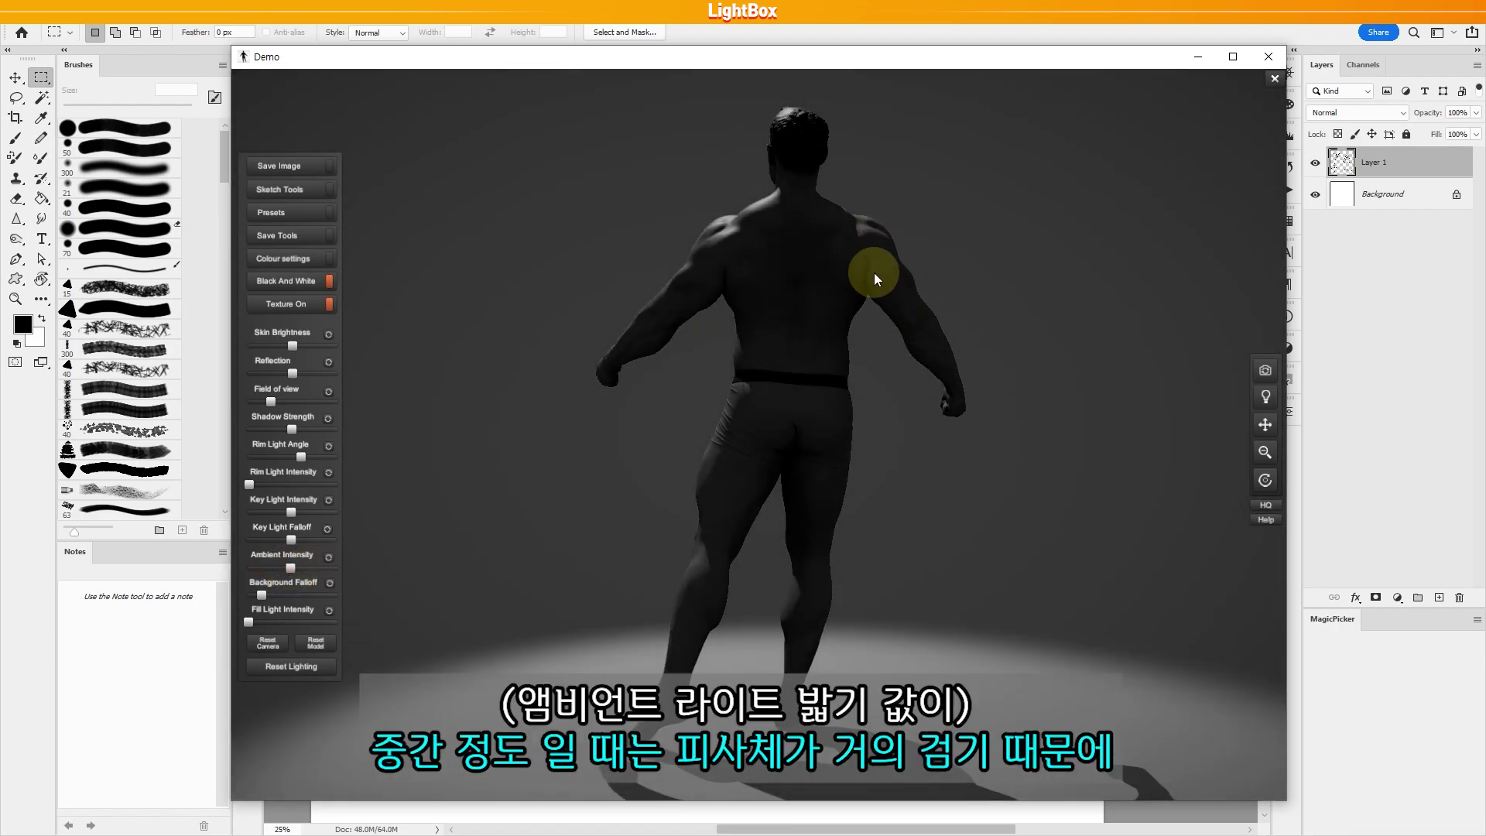
pyautogui.moveTo(893, 294)
pyautogui.mouseDown()
pyautogui.moveTo(911, 286)
pyautogui.moveTo(915, 332)
pyautogui.moveTo(918, 309)
pyautogui.mouseUp()
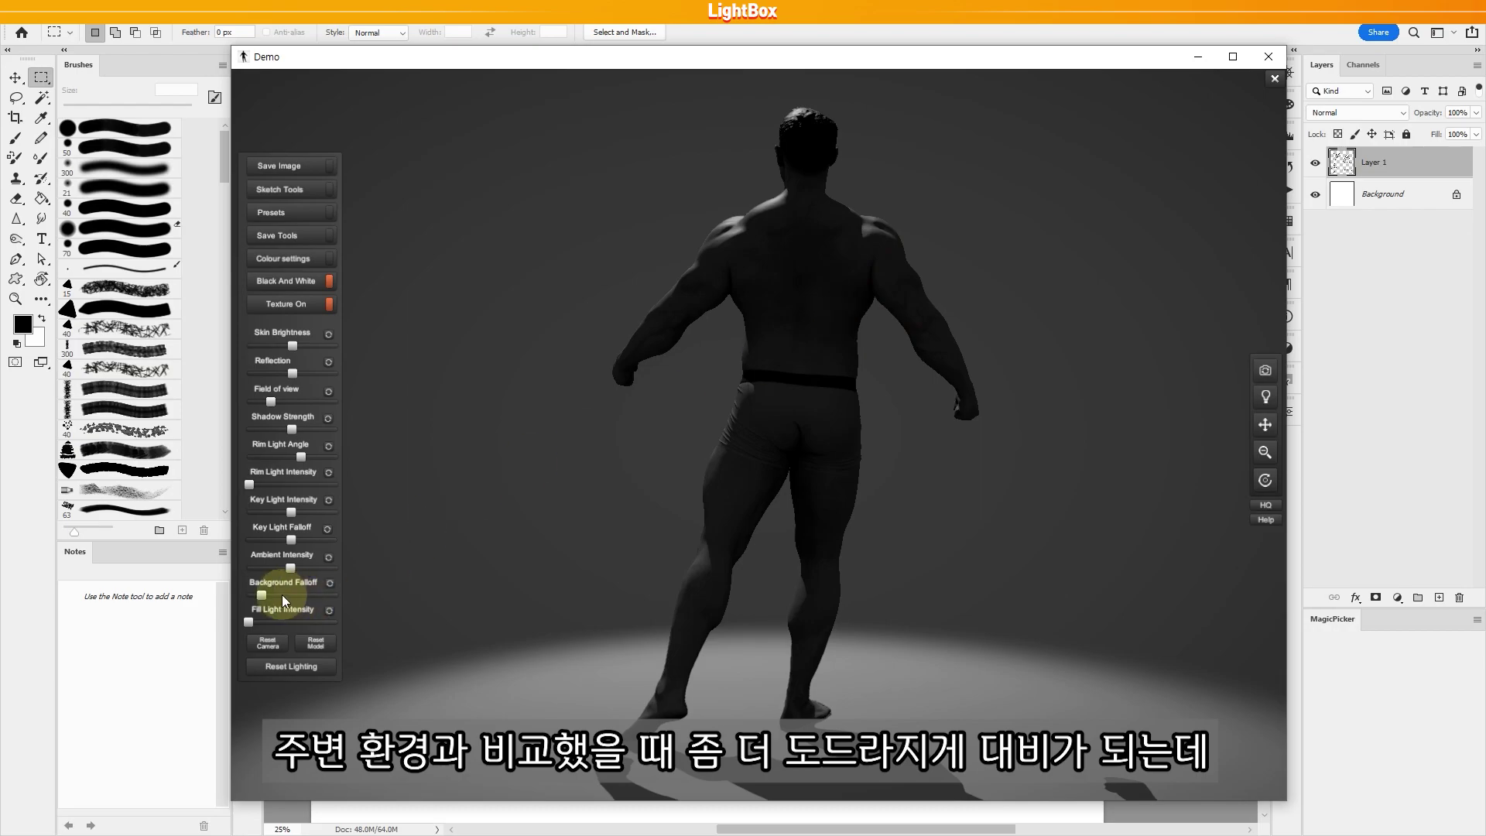
pyautogui.moveTo(290, 568)
pyautogui.mouseDown()
pyautogui.moveTo(332, 569)
pyautogui.moveTo(270, 567)
pyautogui.mouseUp()
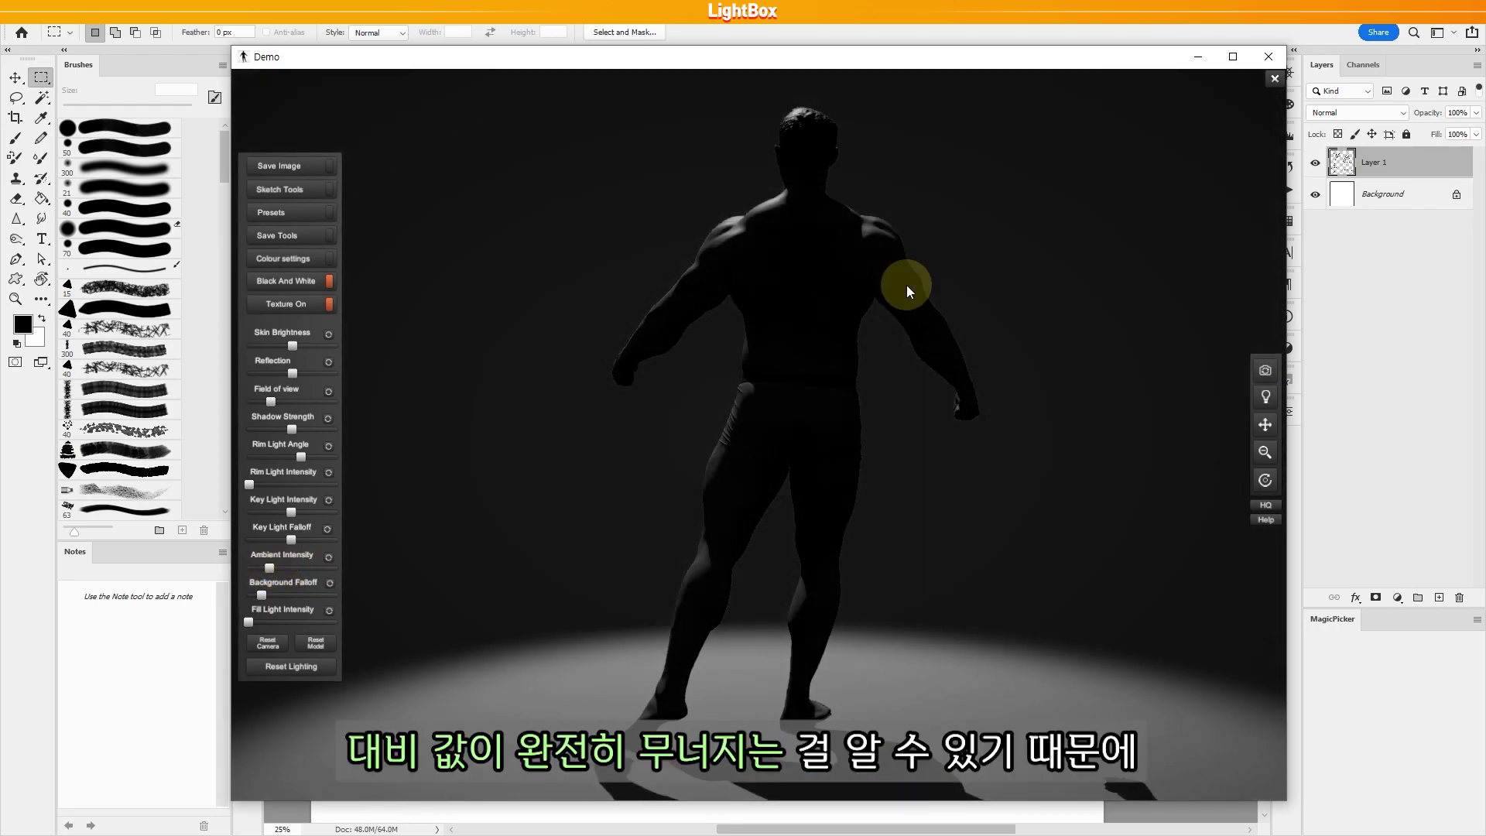
# Return Ambient Intensity to mid-range, raise Fill Light Intensity to about the middle, and inspect the figure's back.
pyautogui.moveTo(271, 568); pyautogui.dragTo(290, 565)
pyautogui.moveTo(248, 620); pyautogui.dragTo(294, 620)
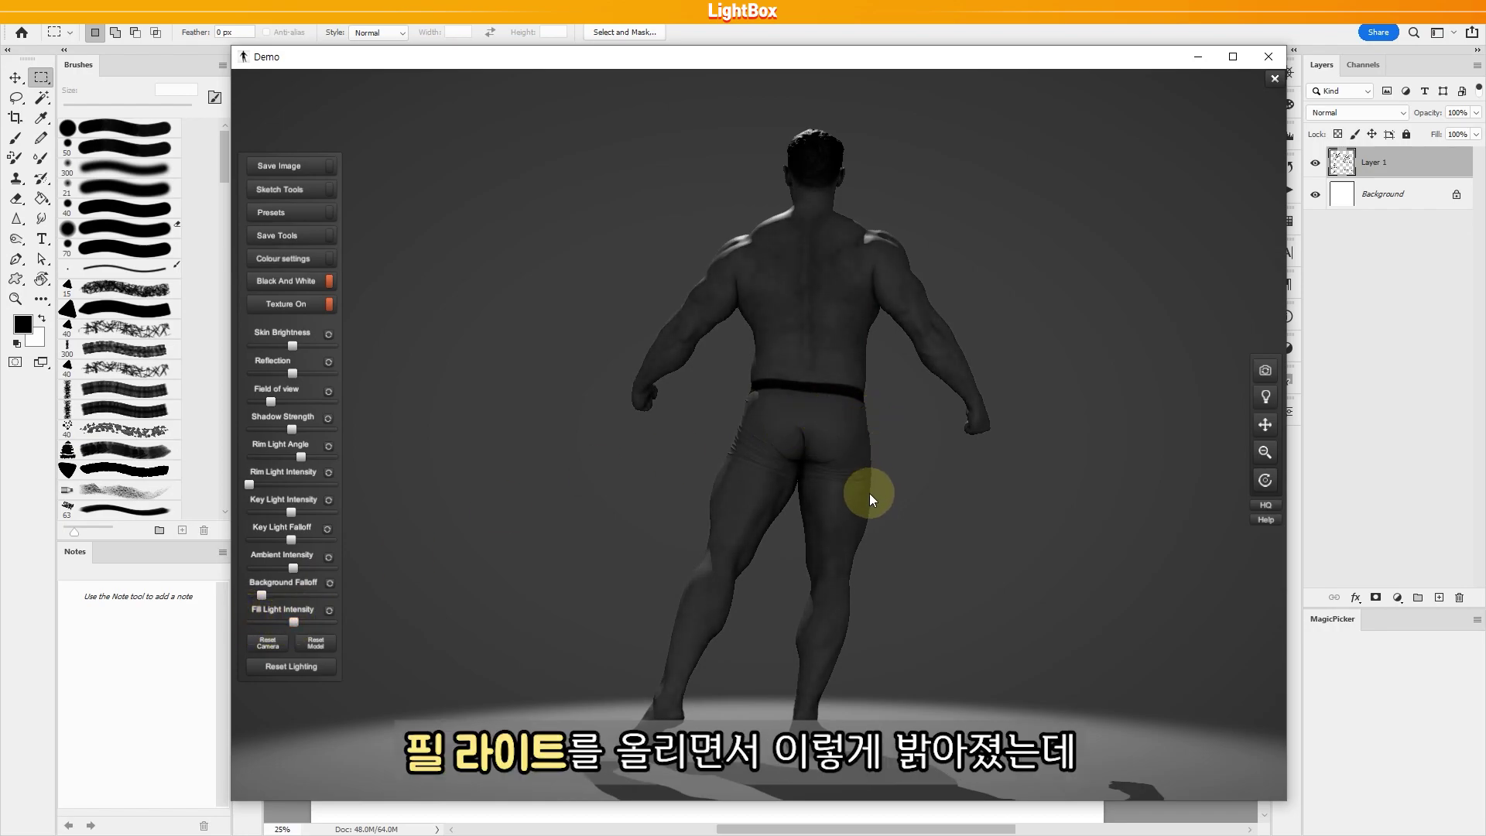
pyautogui.moveTo(852, 534); pyautogui.dragTo(921, 283)
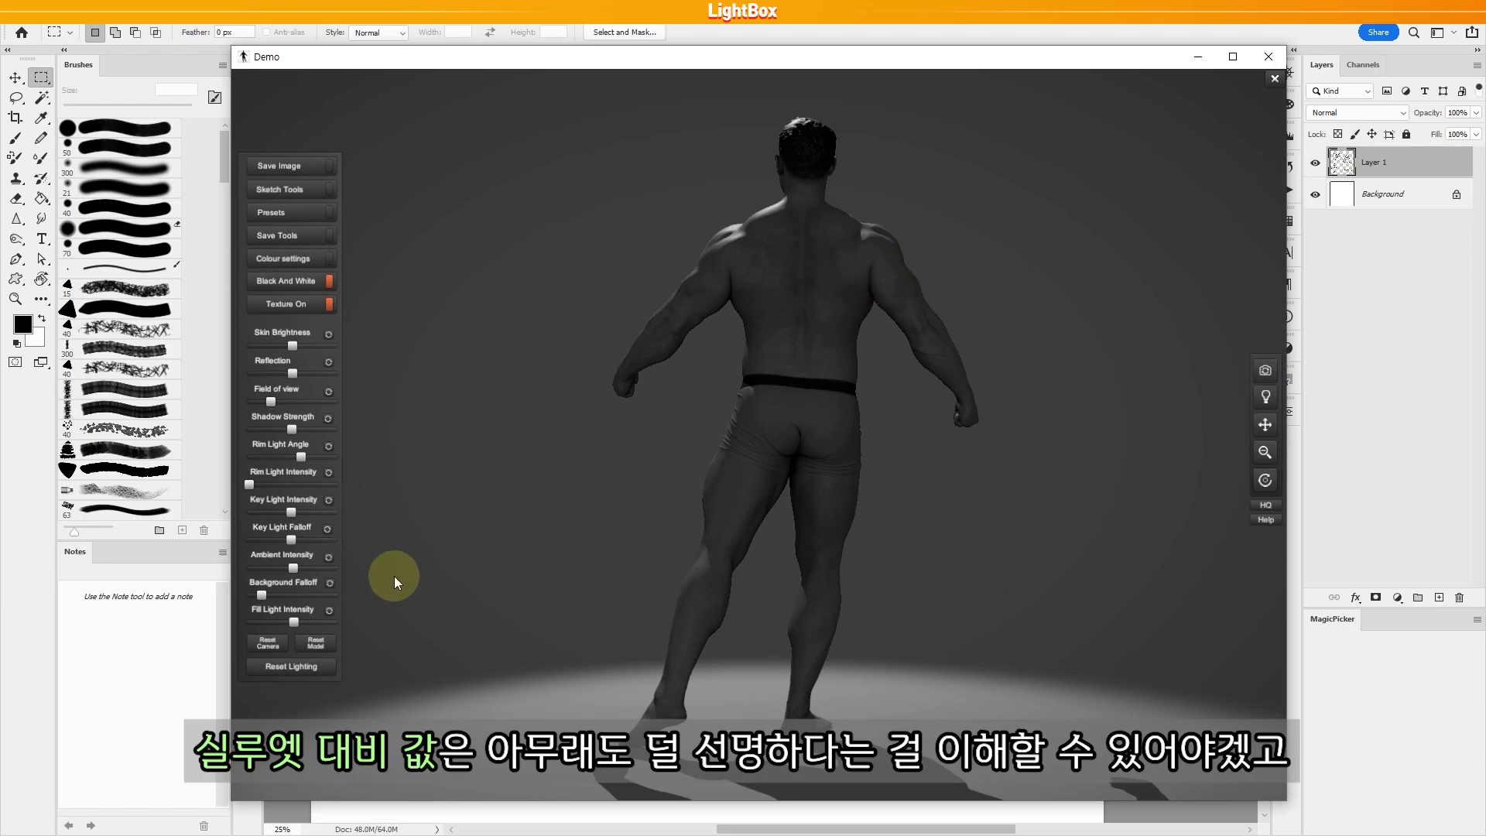
# Bring out the figure's form by lowering Ambient Intensity to about a quarter and raising Fill Light Intensity to about 70%.
pyautogui.moveTo(294, 572); pyautogui.dragTo(272, 568)
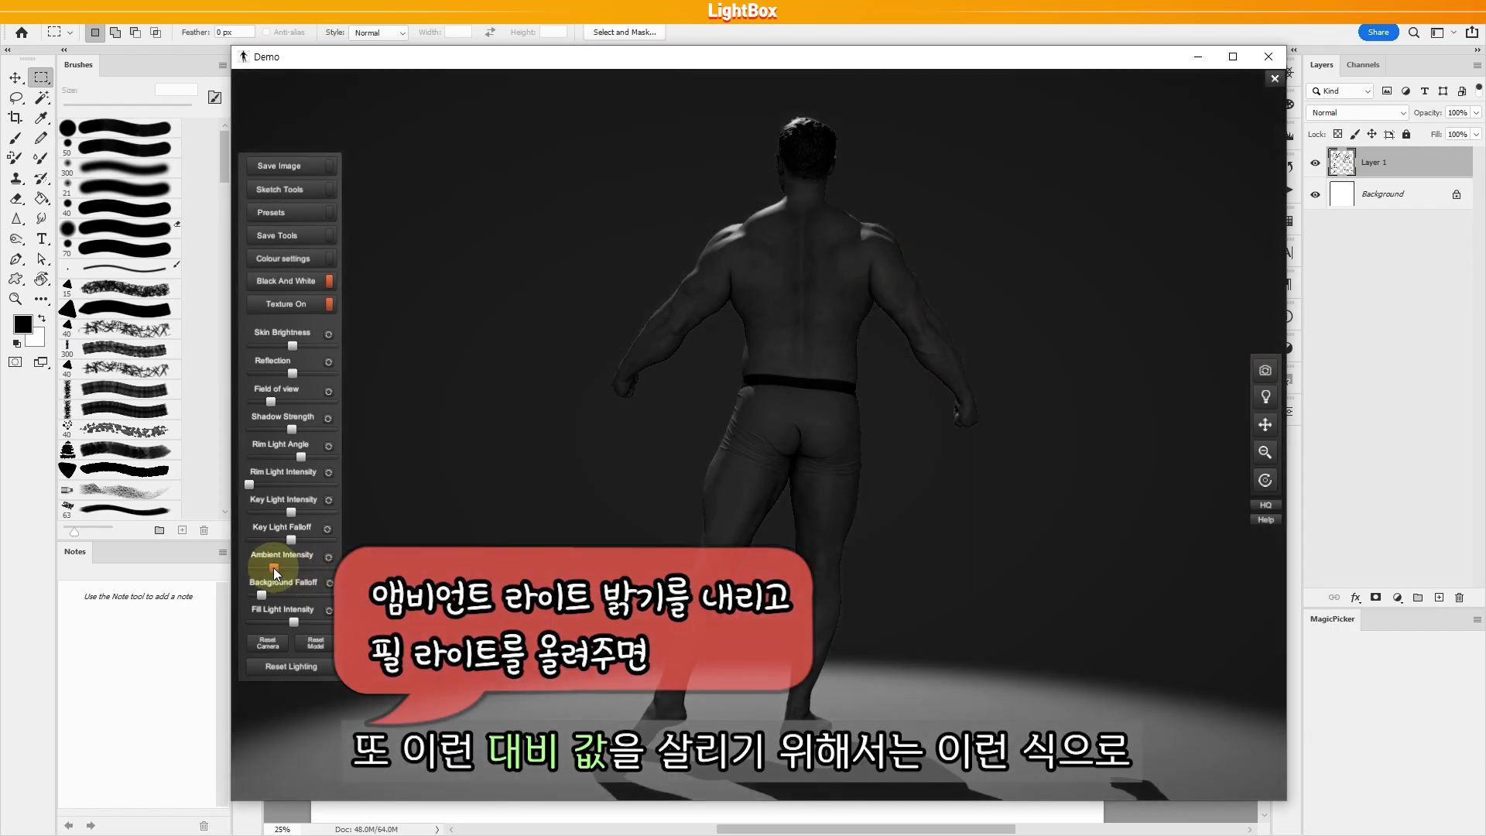
pyautogui.moveTo(296, 620); pyautogui.dragTo(312, 620)
pyautogui.moveTo(815, 536)
pyautogui.mouseDown()
pyautogui.moveTo(951, 544)
pyautogui.moveTo(836, 541)
pyautogui.mouseUp()
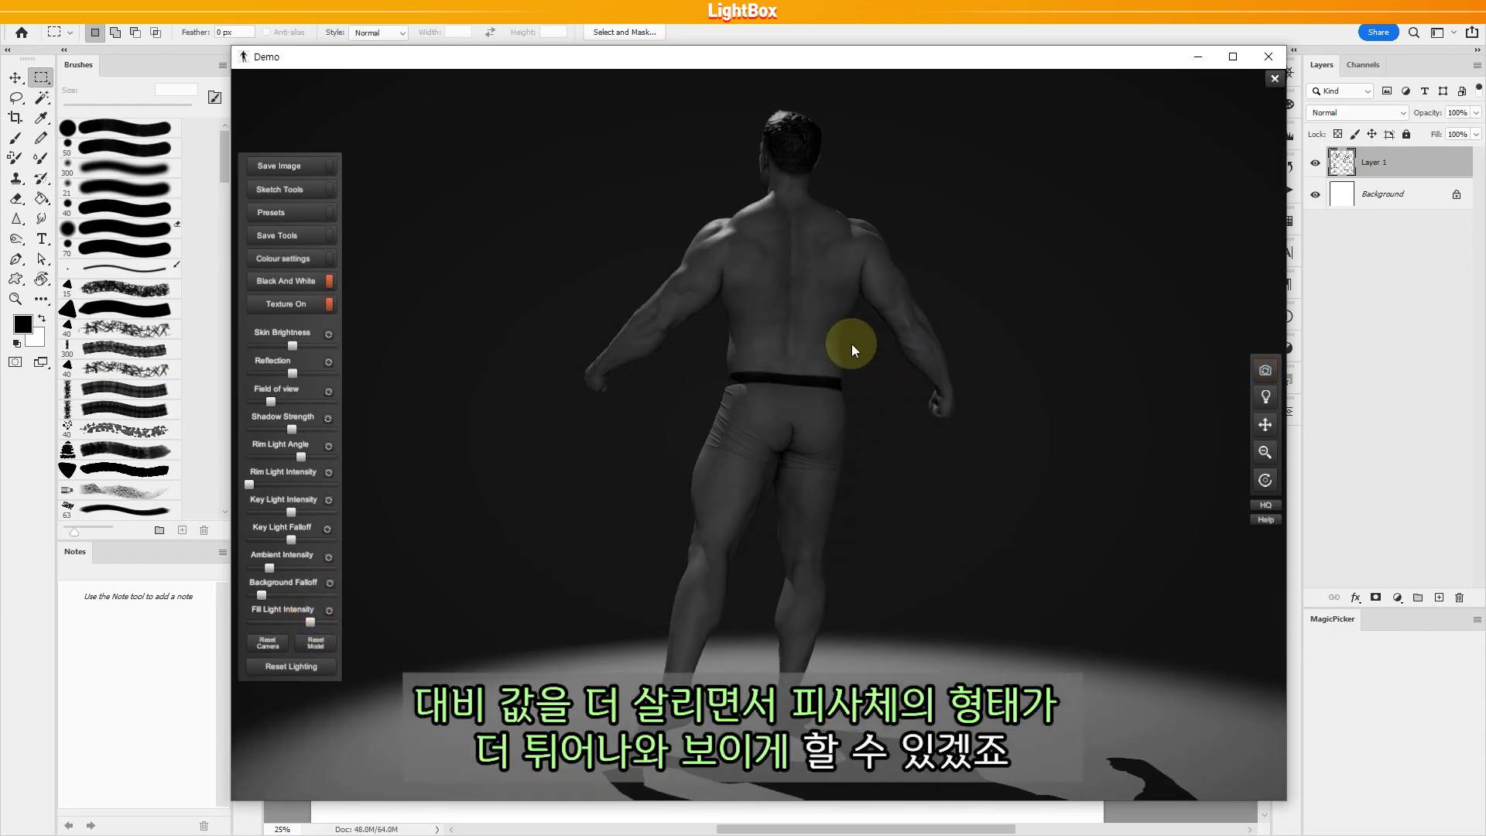
pyautogui.moveTo(301, 621); pyautogui.dragTo(292, 620)
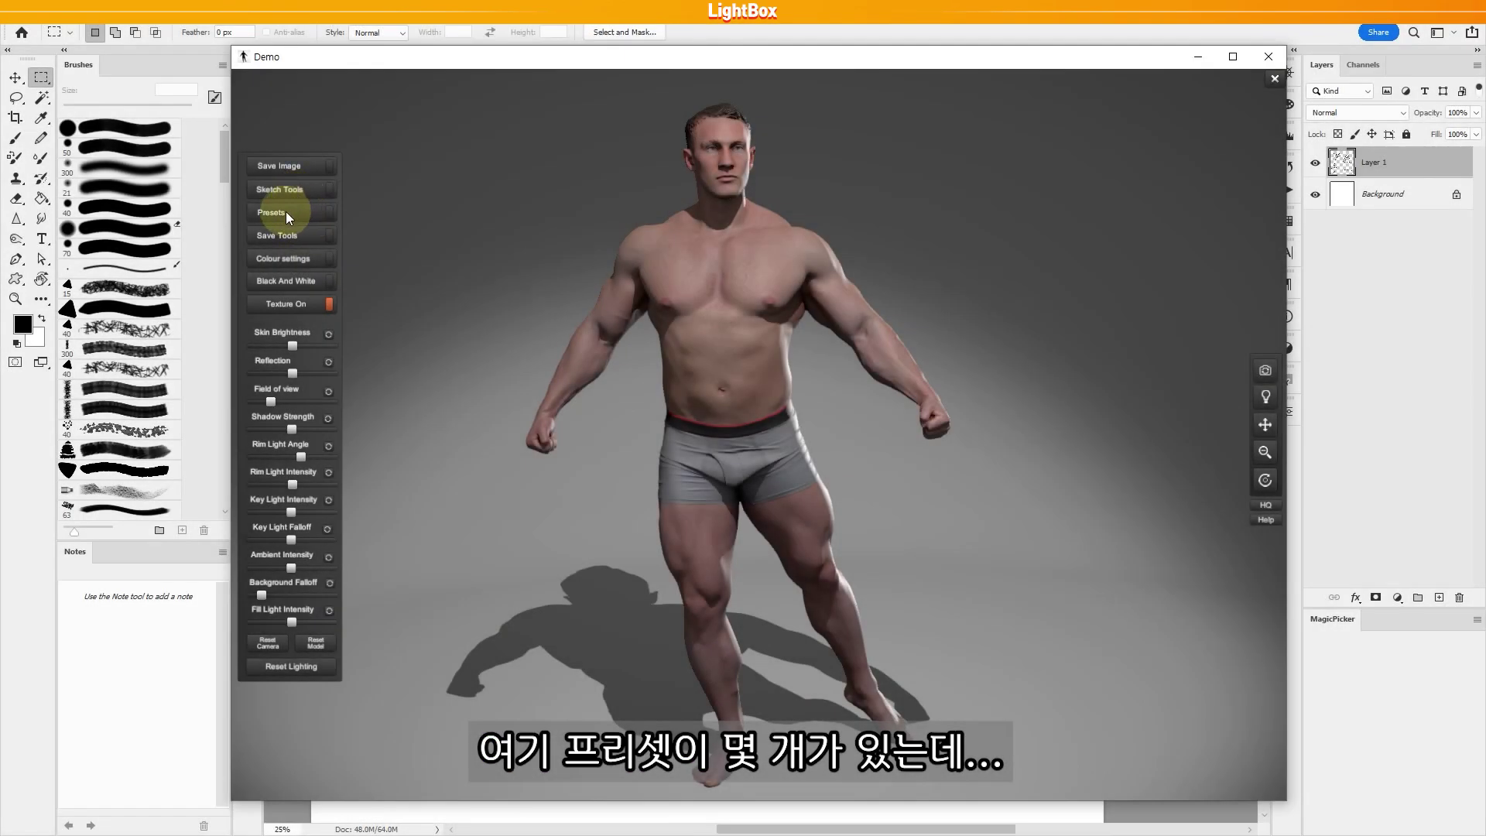
# Apply the Silhouette lighting preset and then the Ambient preset to compare how the figure's edges are lit.
pyautogui.click(285, 211)
pyautogui.click(394, 428)
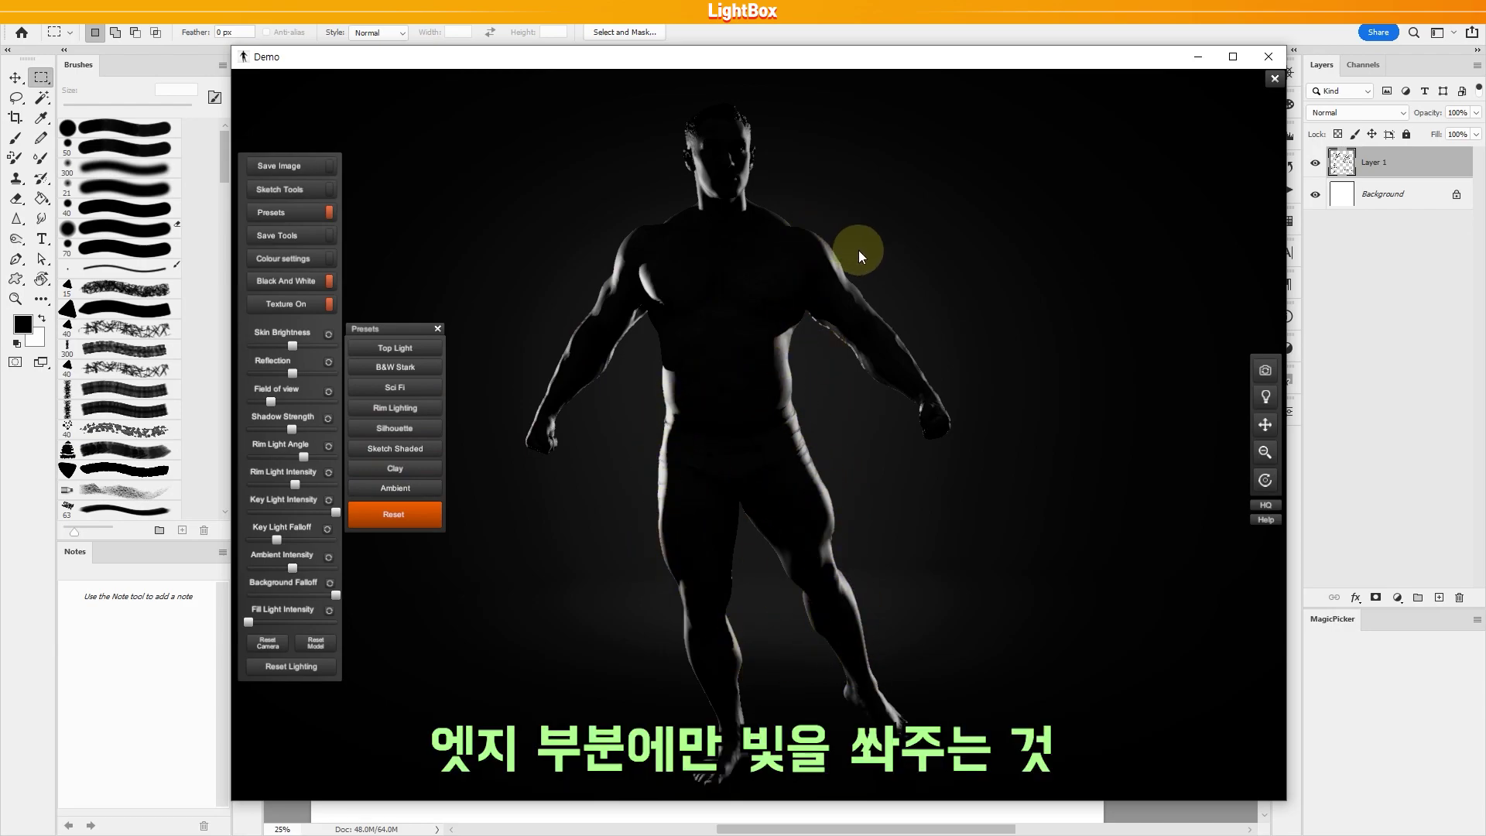
pyautogui.click(401, 485)
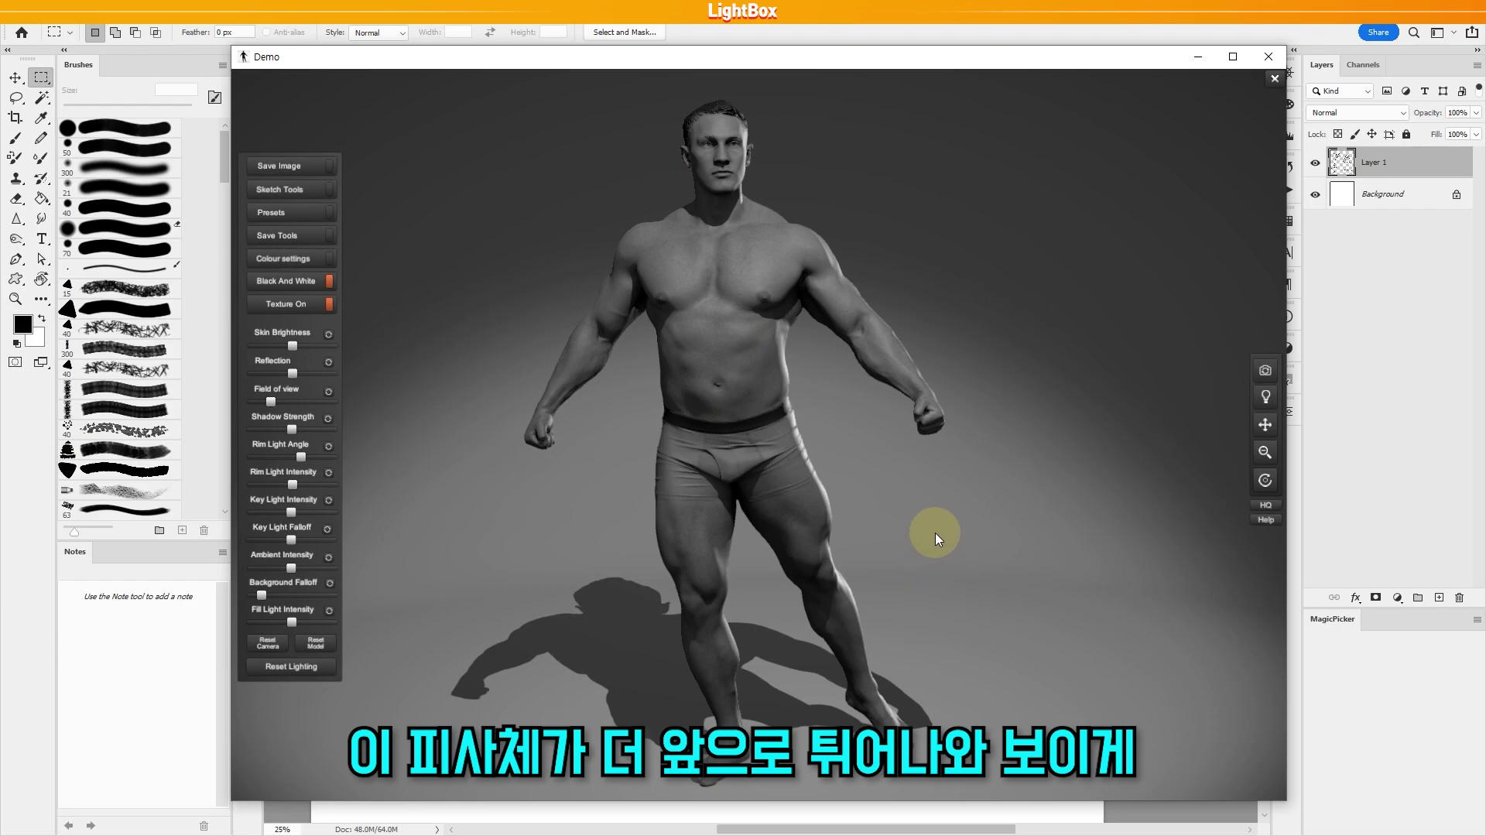
pyautogui.moveTo(918, 490); pyautogui.dragTo(935, 511)
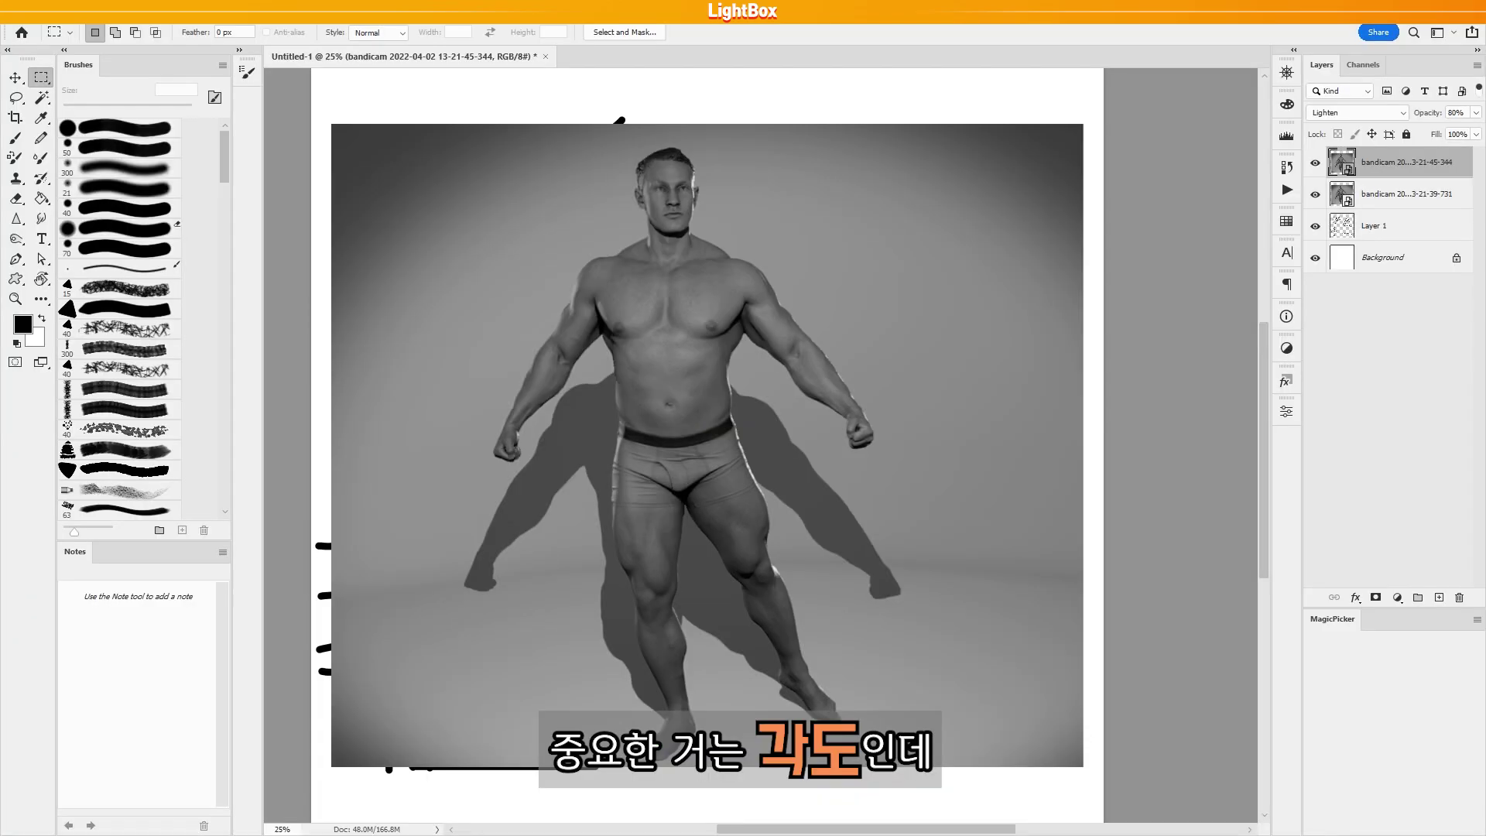
# Switch back to the 3D figure demo and adjust Rim Light Angle to slightly below mid-range so the light catches the figure's side edge.
pyautogui.hotkey('alt', 'Tab')
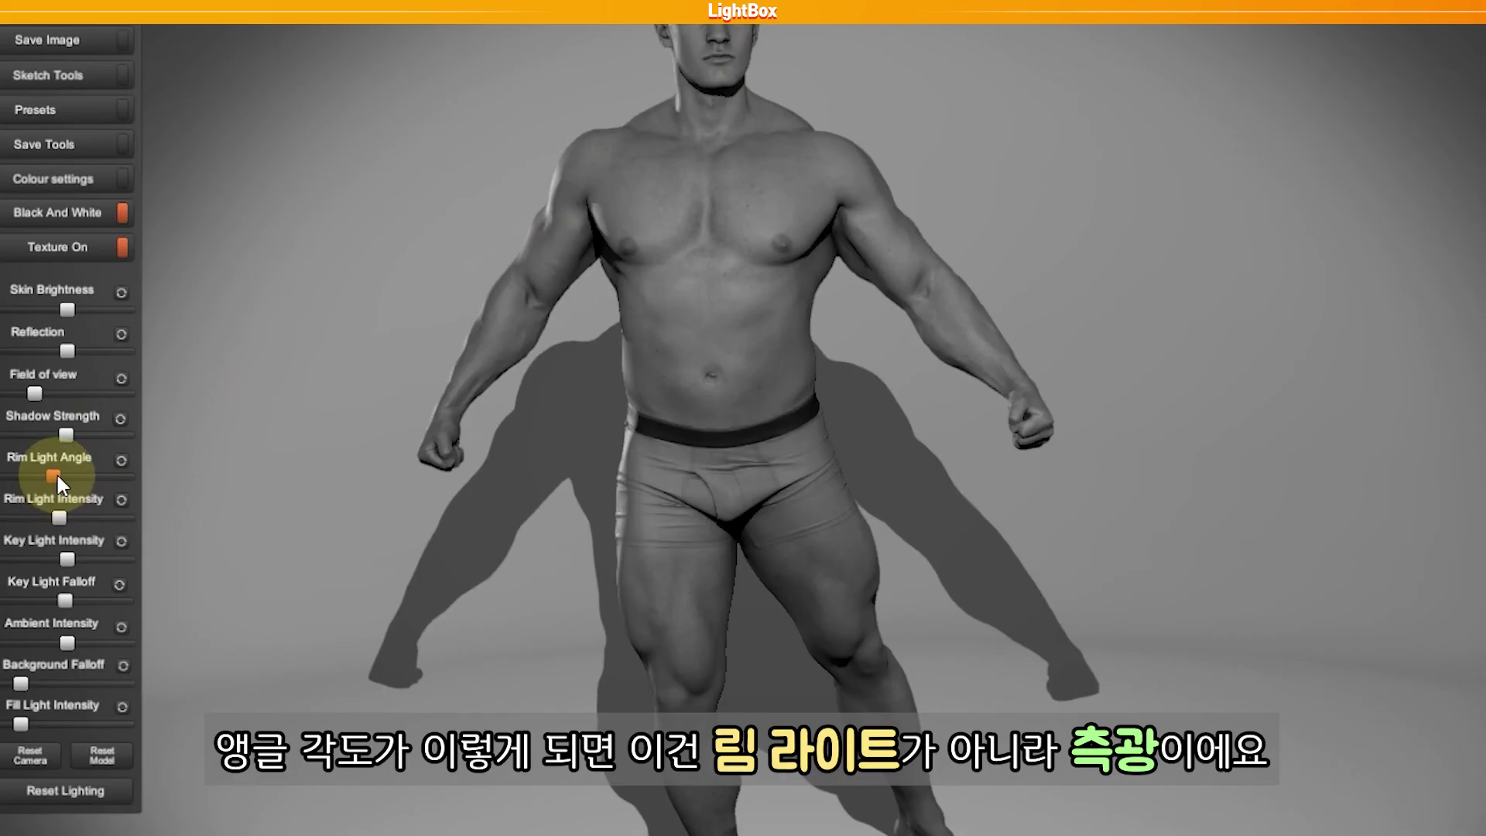
pyautogui.moveTo(62, 476)
pyautogui.mouseDown()
pyautogui.moveTo(43, 480)
pyautogui.moveTo(61, 484)
pyautogui.mouseUp()
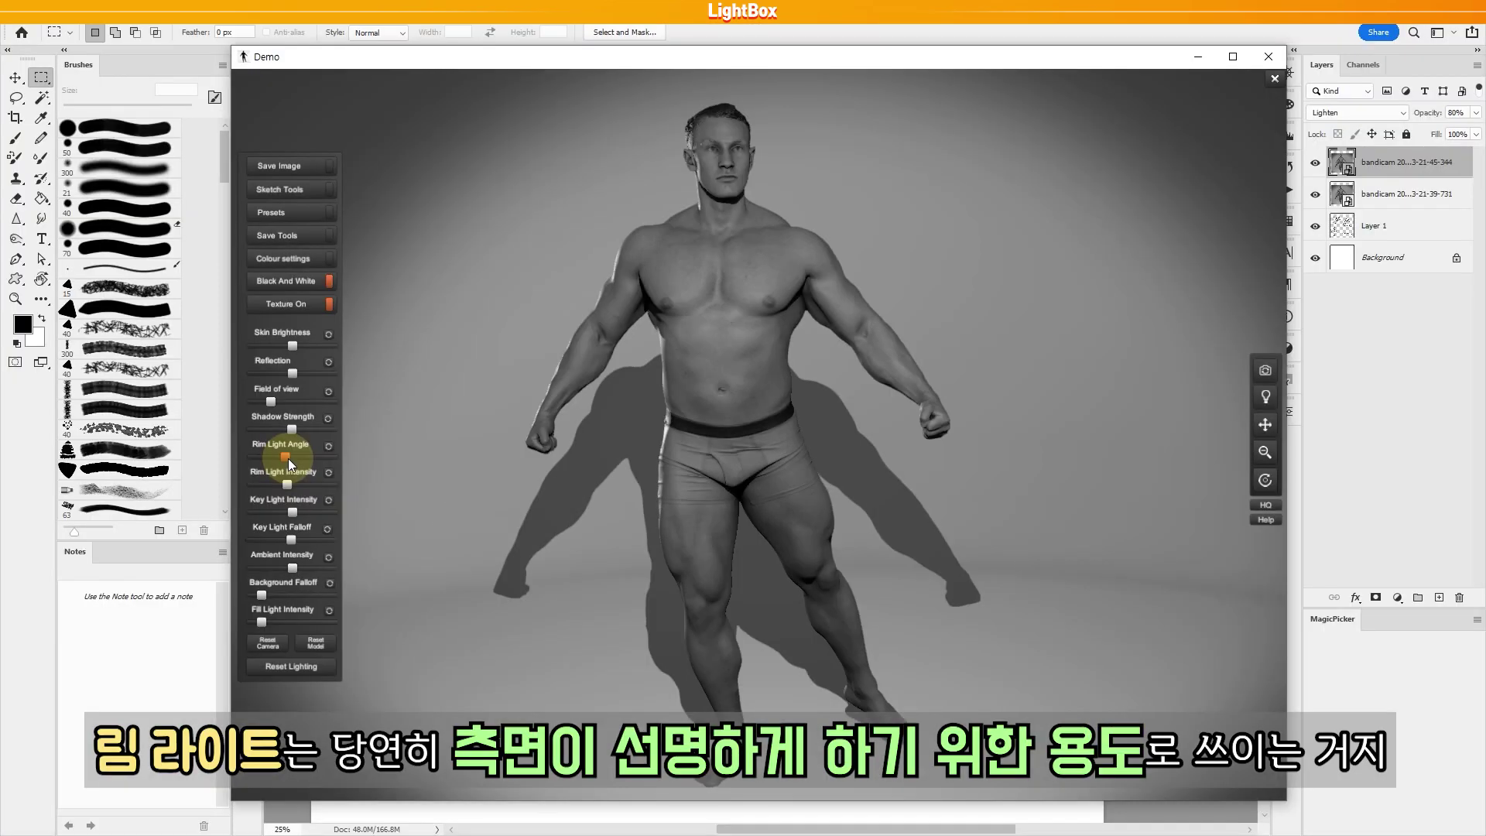
pyautogui.moveTo(288, 458); pyautogui.dragTo(287, 458)
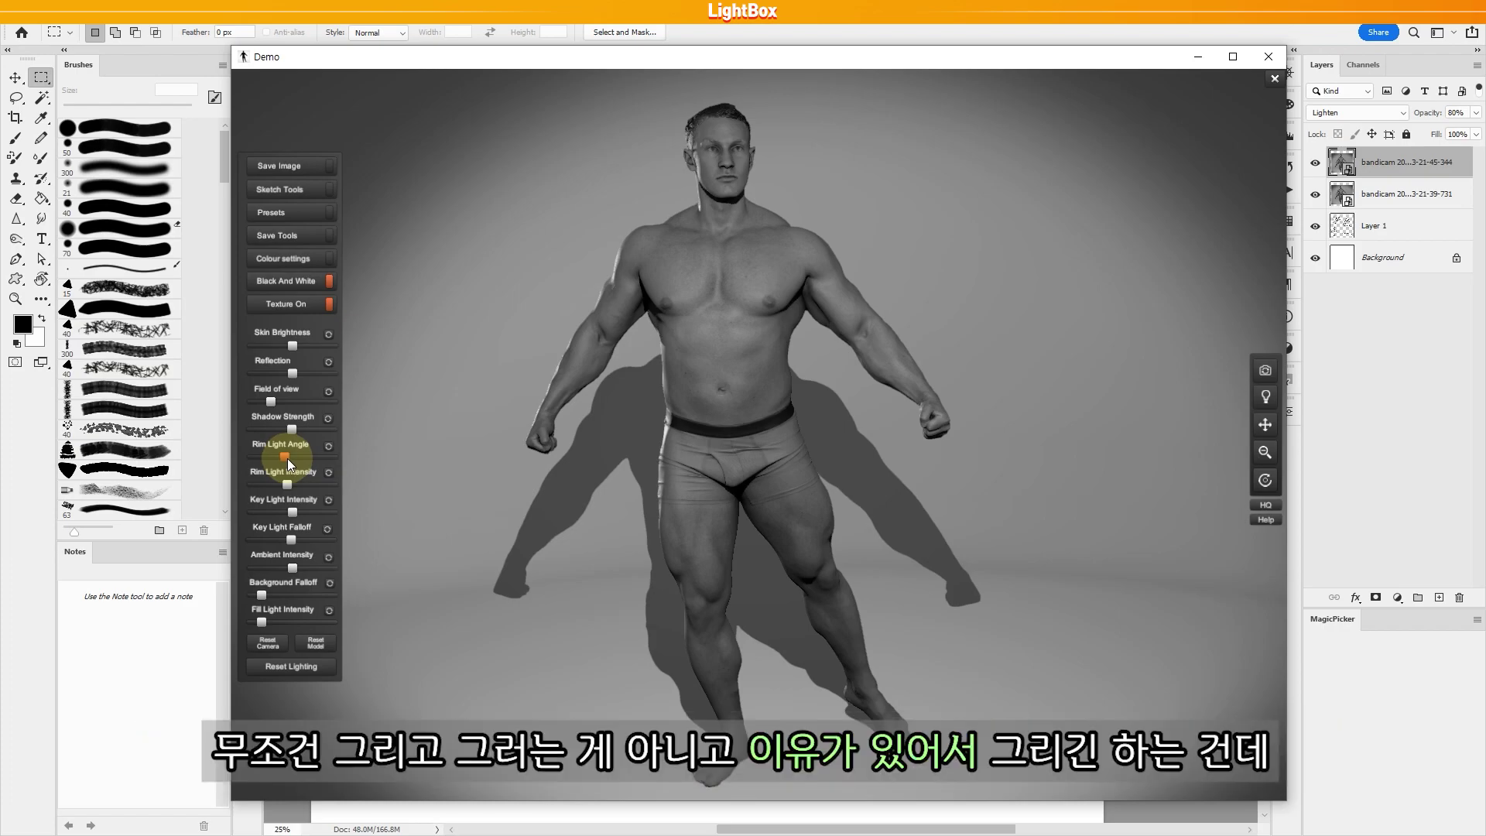
pyautogui.moveTo(289, 463)
pyautogui.mouseDown()
pyautogui.moveTo(269, 458)
pyautogui.moveTo(285, 457)
pyautogui.mouseUp()
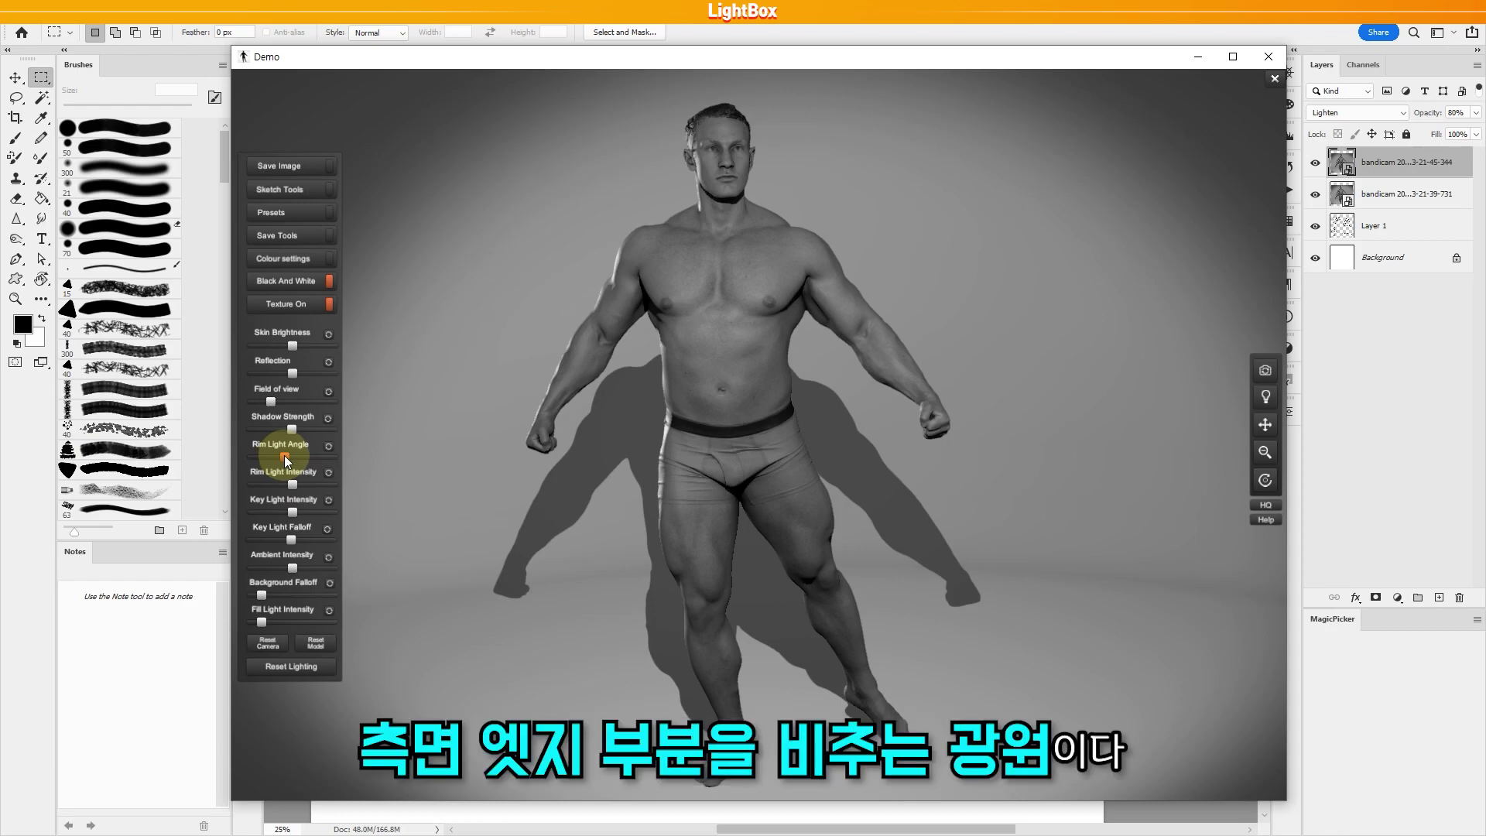